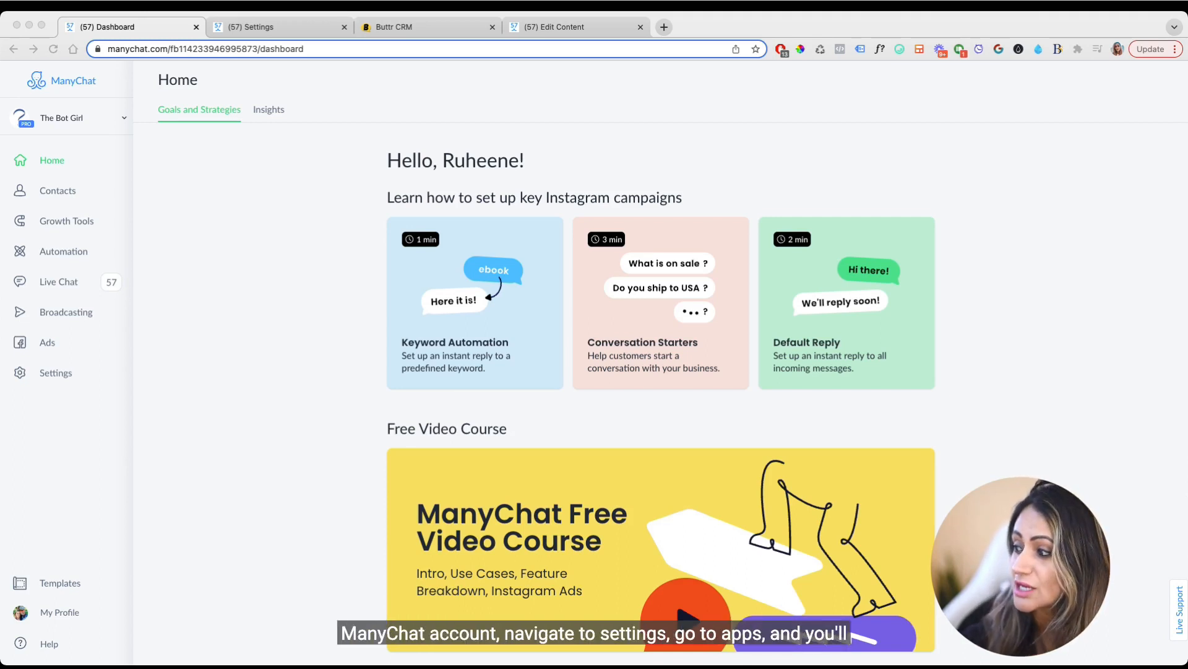
- Open the Apps section of the ManyChat account settings
{"action": "left_click", "coordinate": [56, 372]}
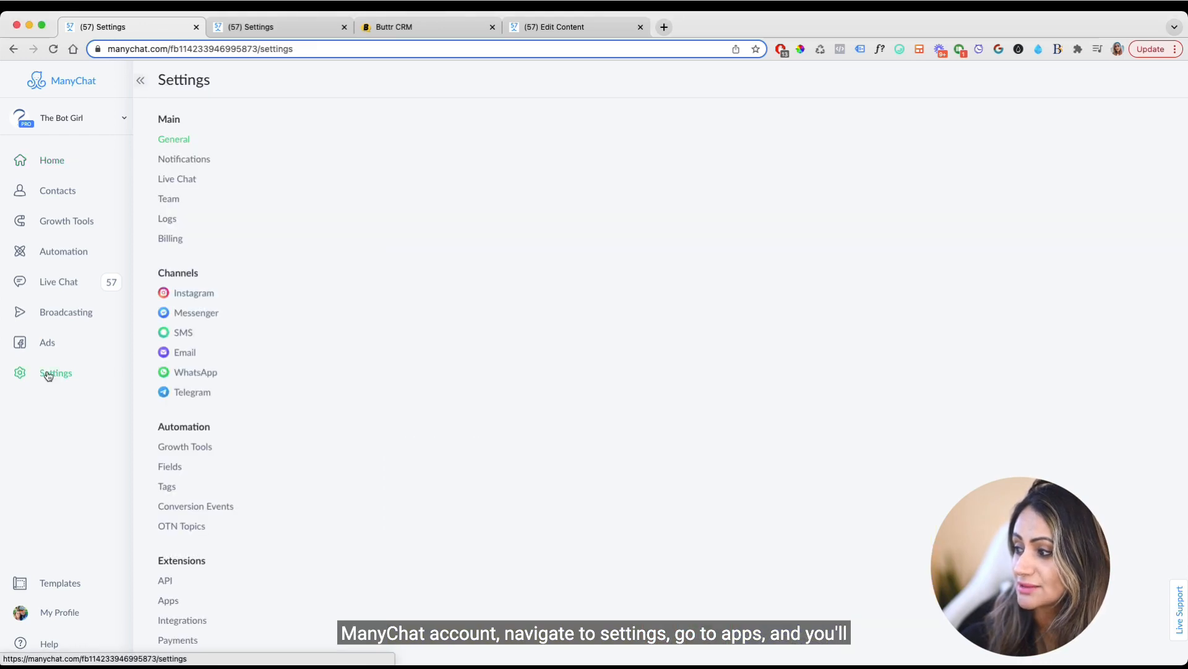
{"action": "left_click", "coordinate": [168, 605]}
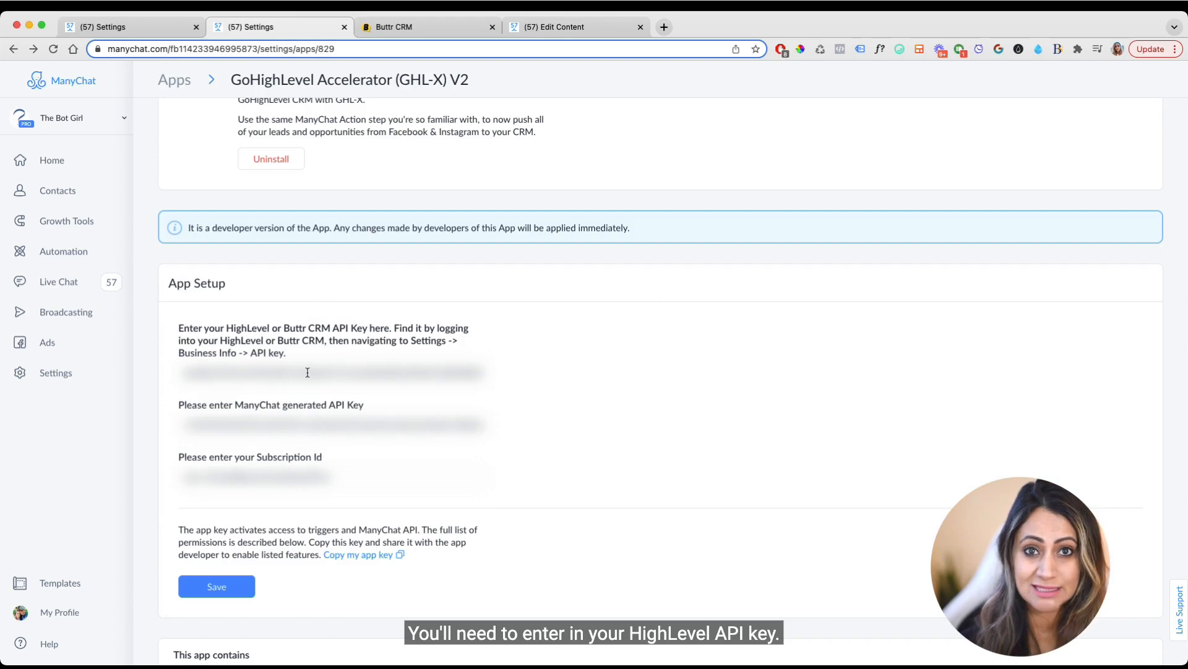
- Copy the API key from Buttr CRM's Business Info, and the app key from the GoHighLevel Accelerator (GHL-X) V2 setup in ManyChat
{"action": "left_click", "coordinate": [423, 32]}
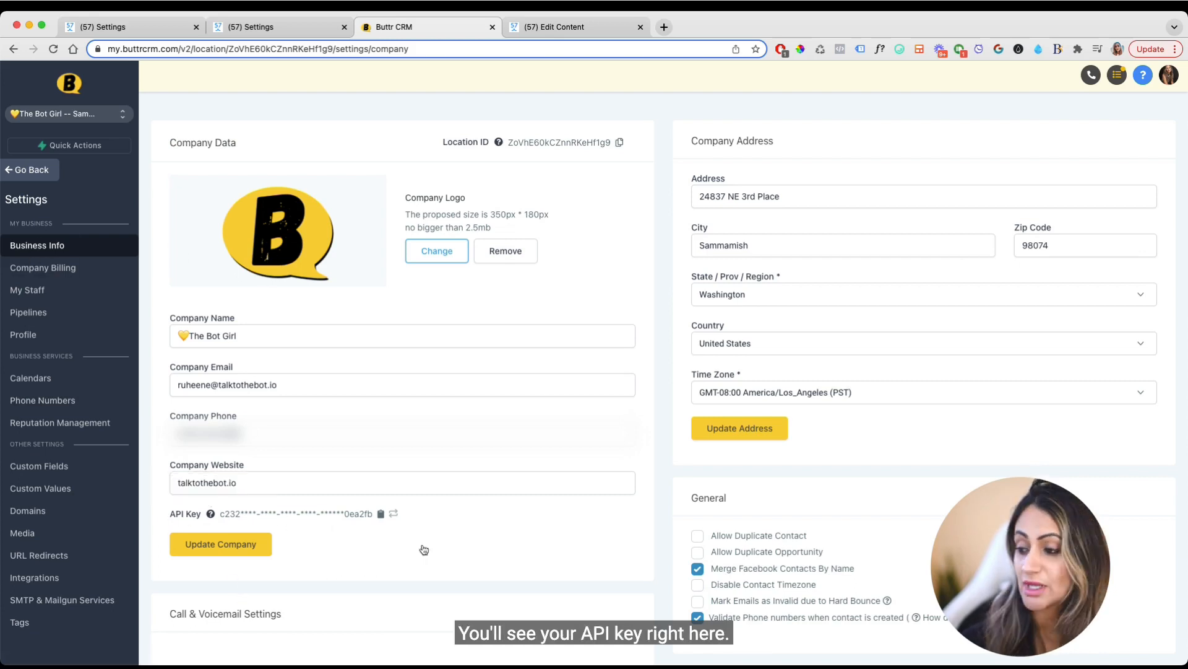
{"action": "left_click", "coordinate": [381, 515]}
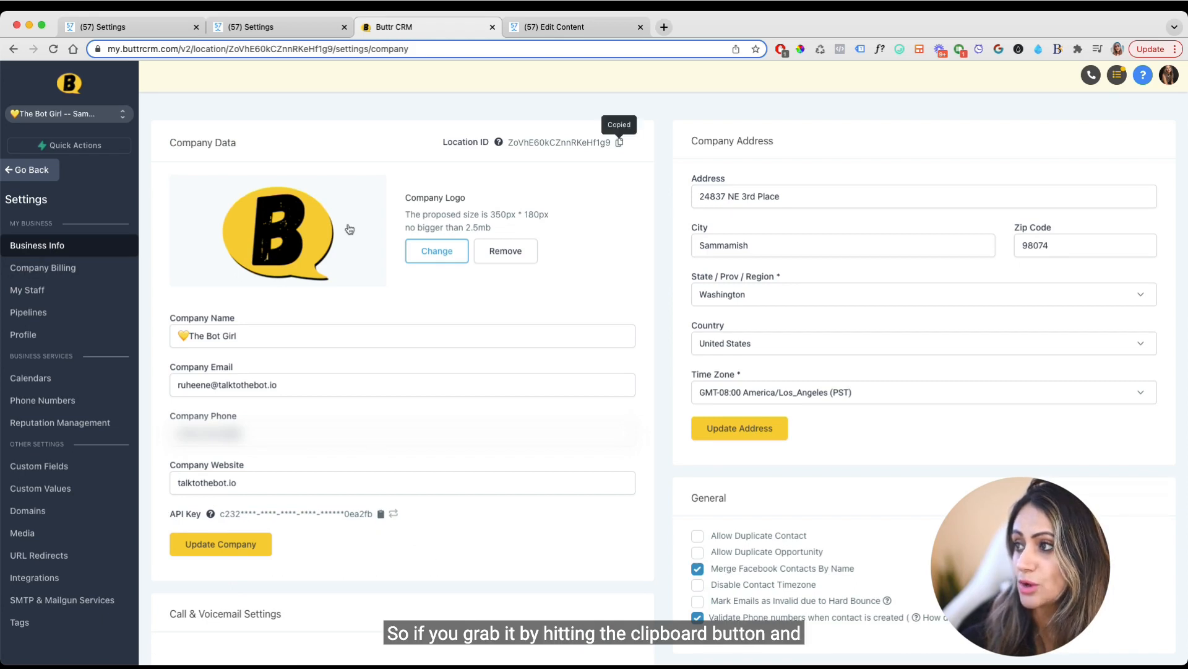
{"action": "left_click", "coordinate": [270, 29]}
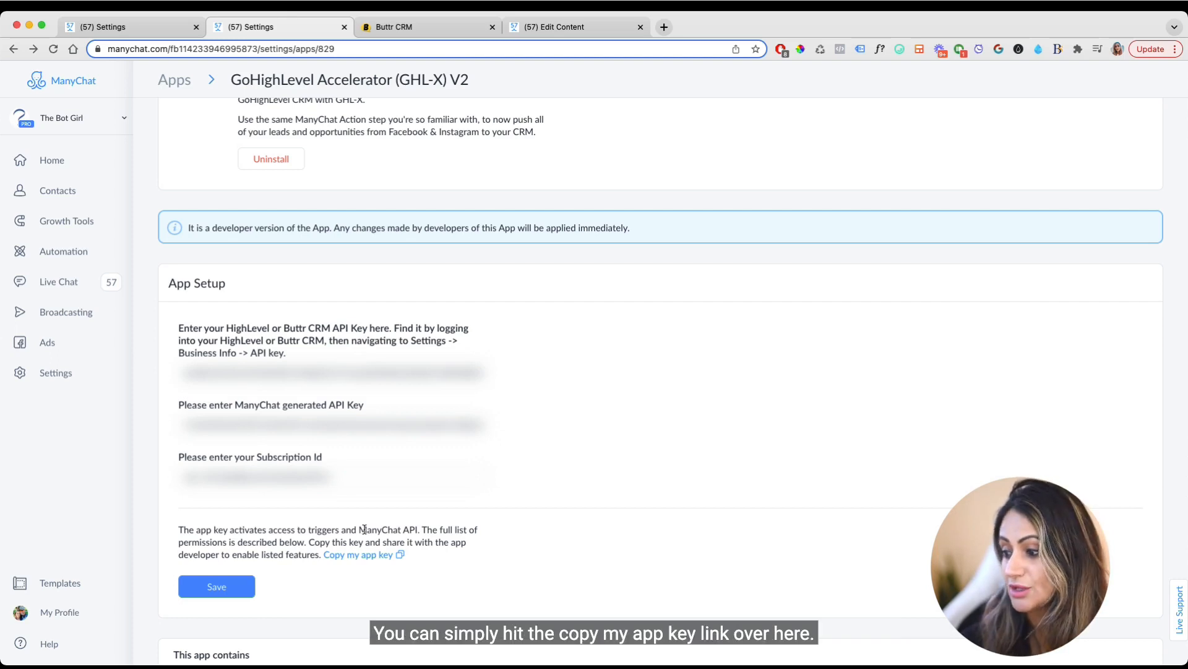
{"action": "left_click", "coordinate": [347, 561]}
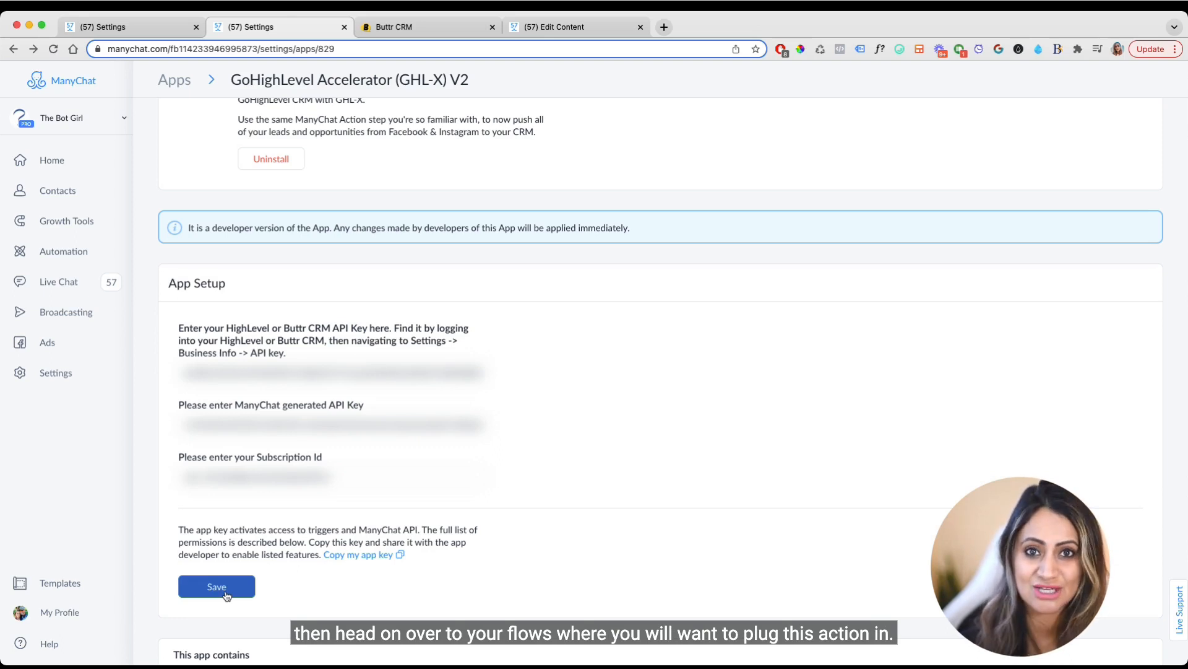
- Switch to the GHL-X Contact Update flow and examine its Send Message and create-or-update contact steps
{"action": "left_click", "coordinate": [573, 27]}
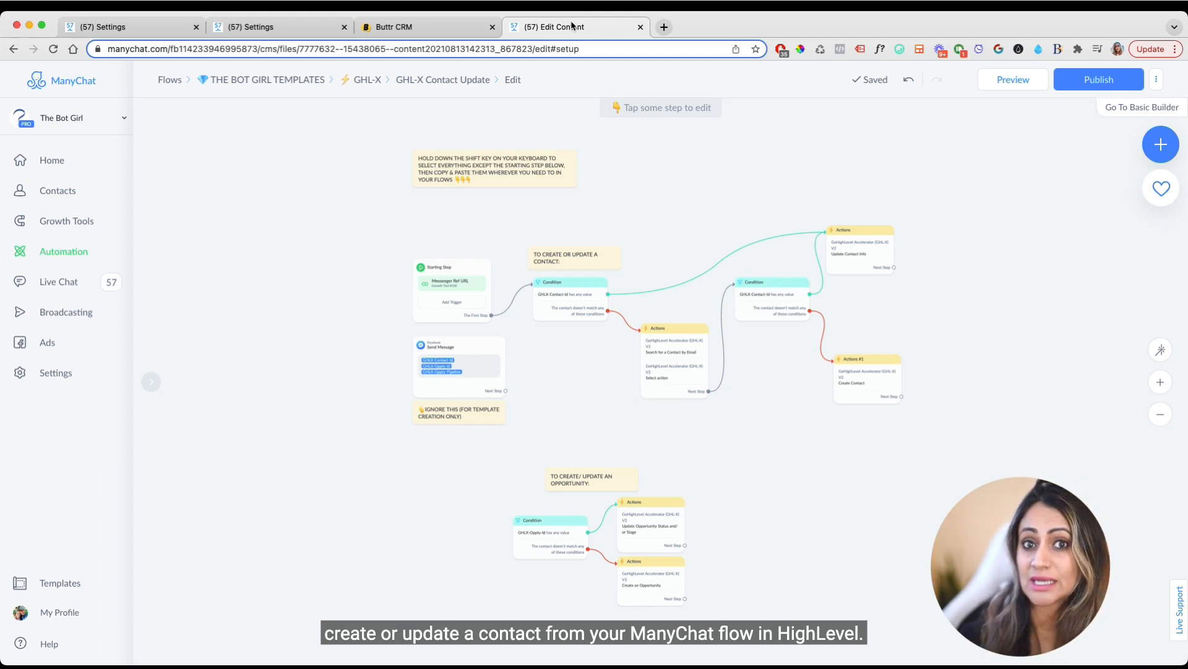
{"action": "scroll", "coordinate": [429, 372], "scroll_direction": "up", "scroll_amount": 8}
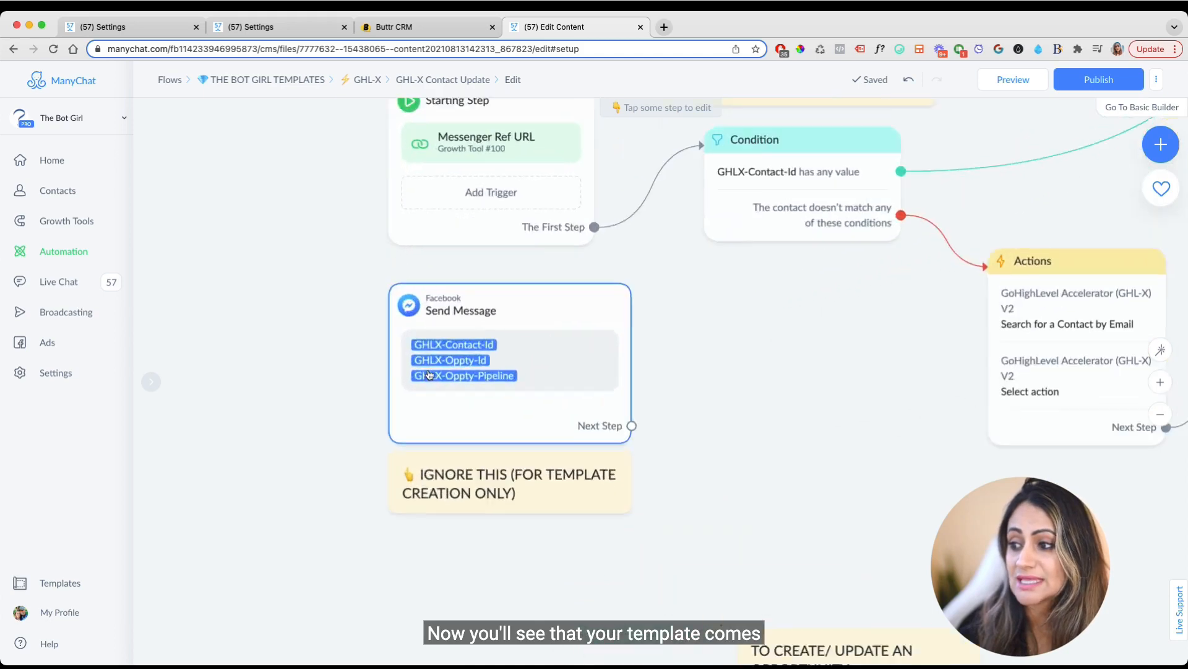
{"action": "scroll", "coordinate": [428, 374], "scroll_direction": "down", "scroll_amount": 2}
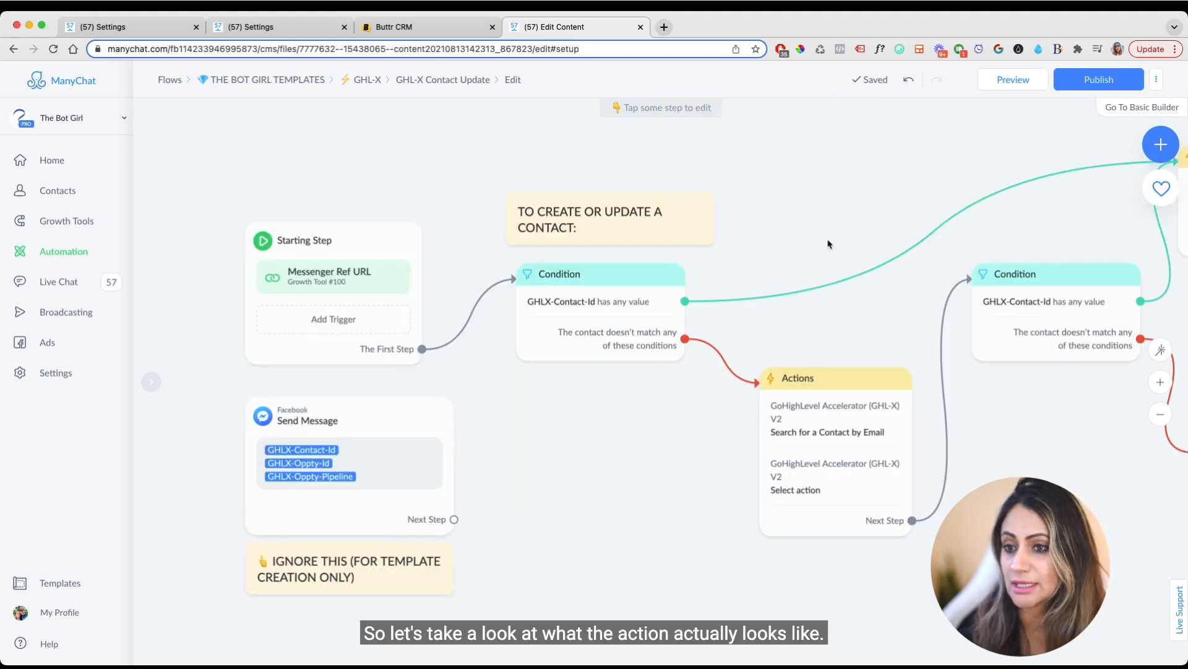
- Add a new Actions step to the flow containing a GoHighLevel Accelerator (GHL-X) V2 action
{"action": "left_click", "coordinate": [1161, 144]}
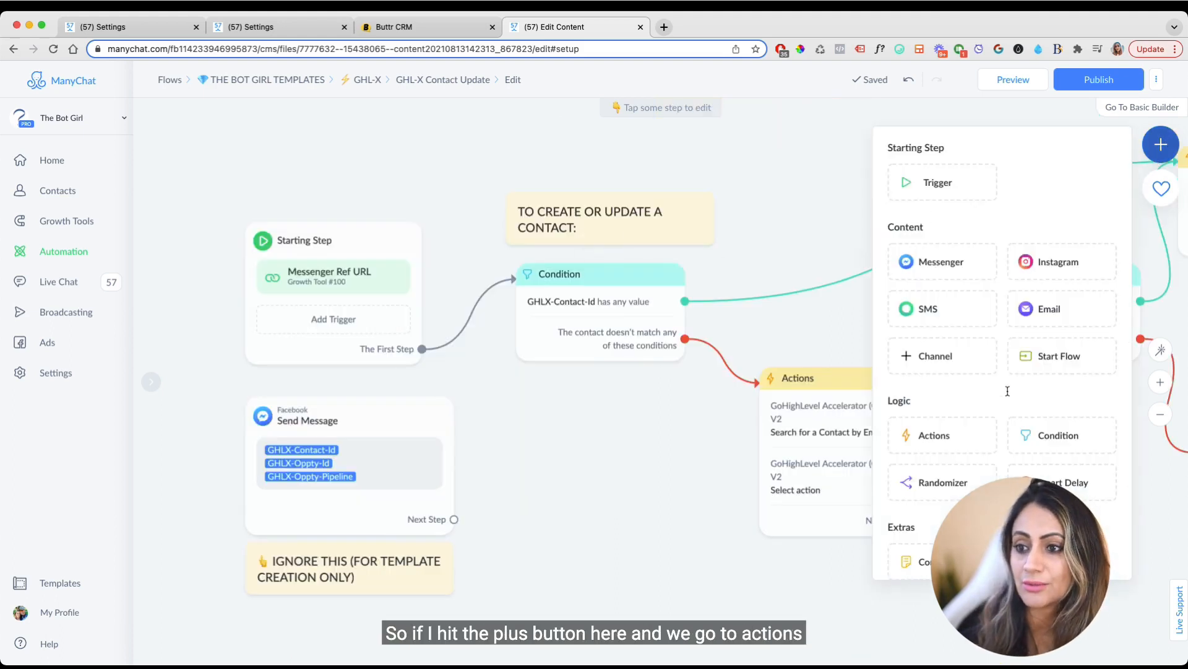
{"action": "left_click", "coordinate": [929, 435]}
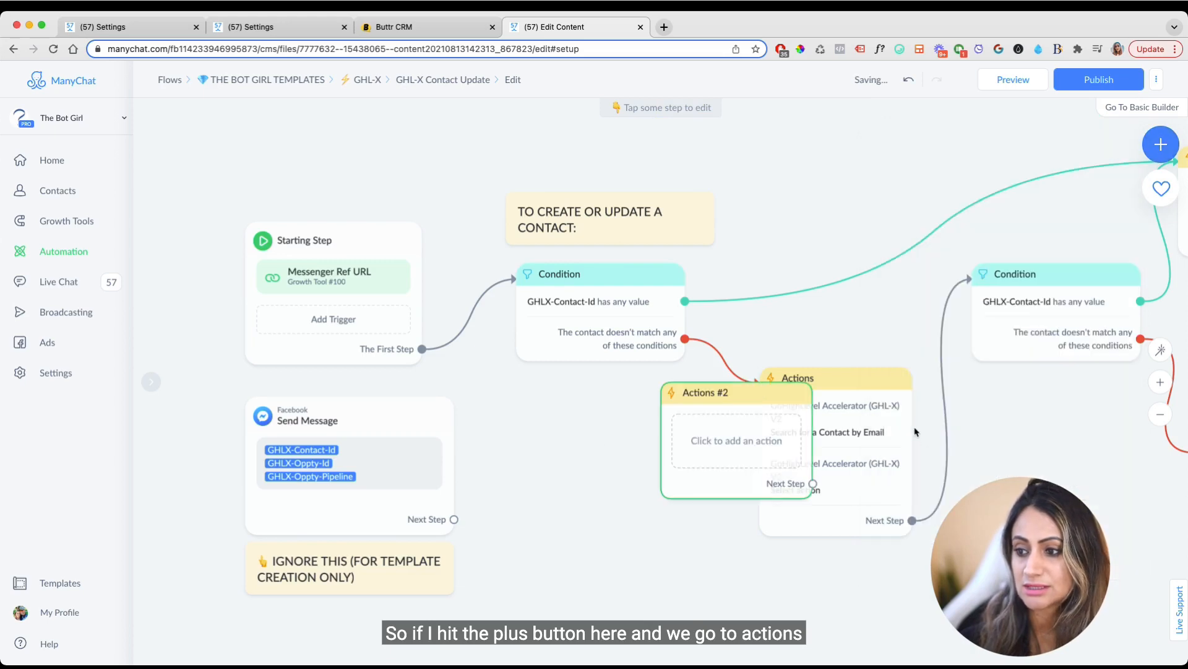
{"action": "left_click", "coordinate": [734, 434]}
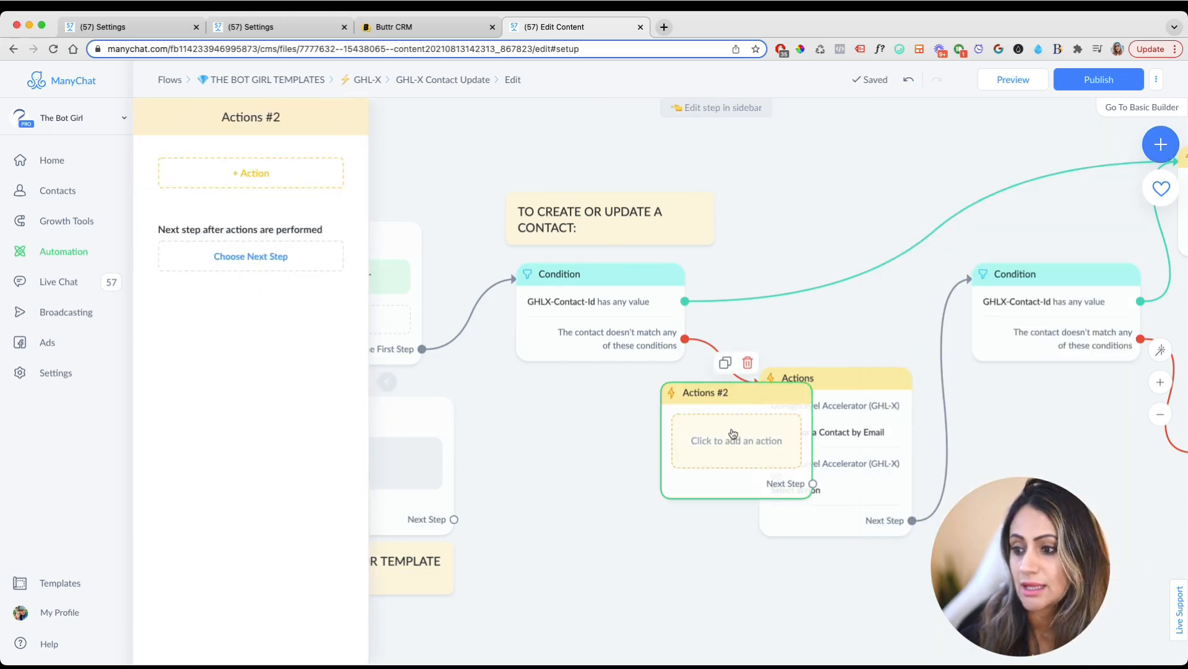
{"action": "left_click", "coordinate": [250, 172]}
{"action": "scroll", "coordinate": [248, 285], "scroll_direction": "down", "scroll_amount": 10}
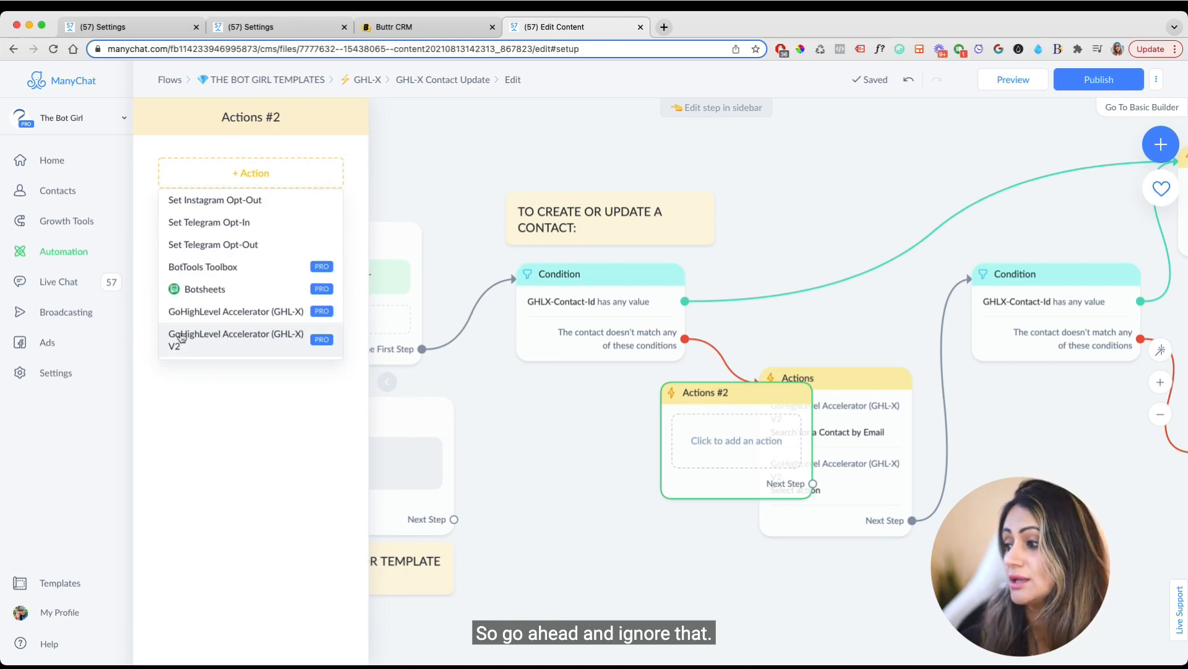
{"action": "left_click", "coordinate": [220, 344]}
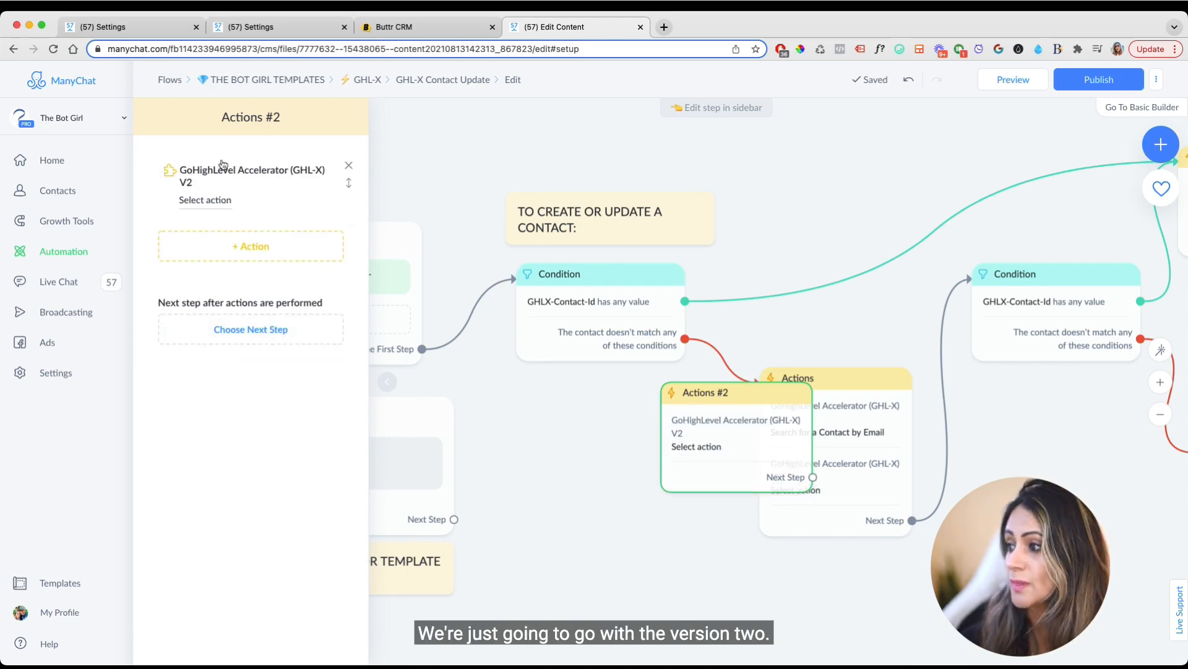
- Review the action types offered by GoHighLevel Accelerator (GHL-X) V2 and leave the selection without choosing one
{"action": "left_click", "coordinate": [212, 199]}
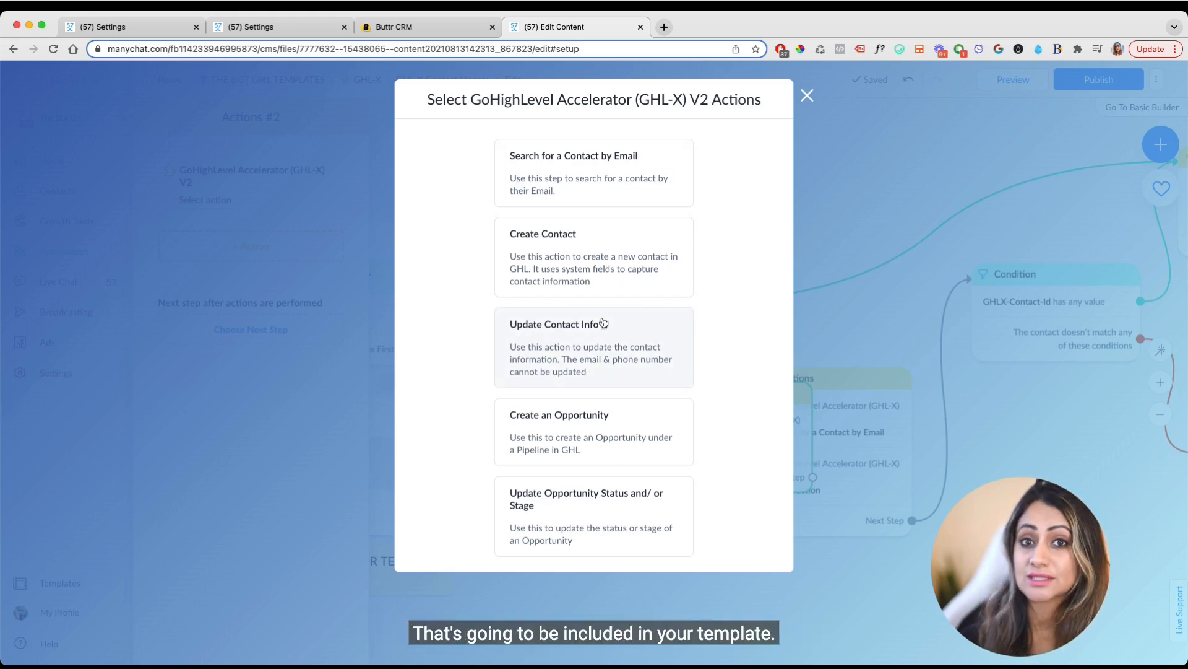
{"action": "scroll", "coordinate": [606, 461], "scroll_direction": "down", "scroll_amount": 1}
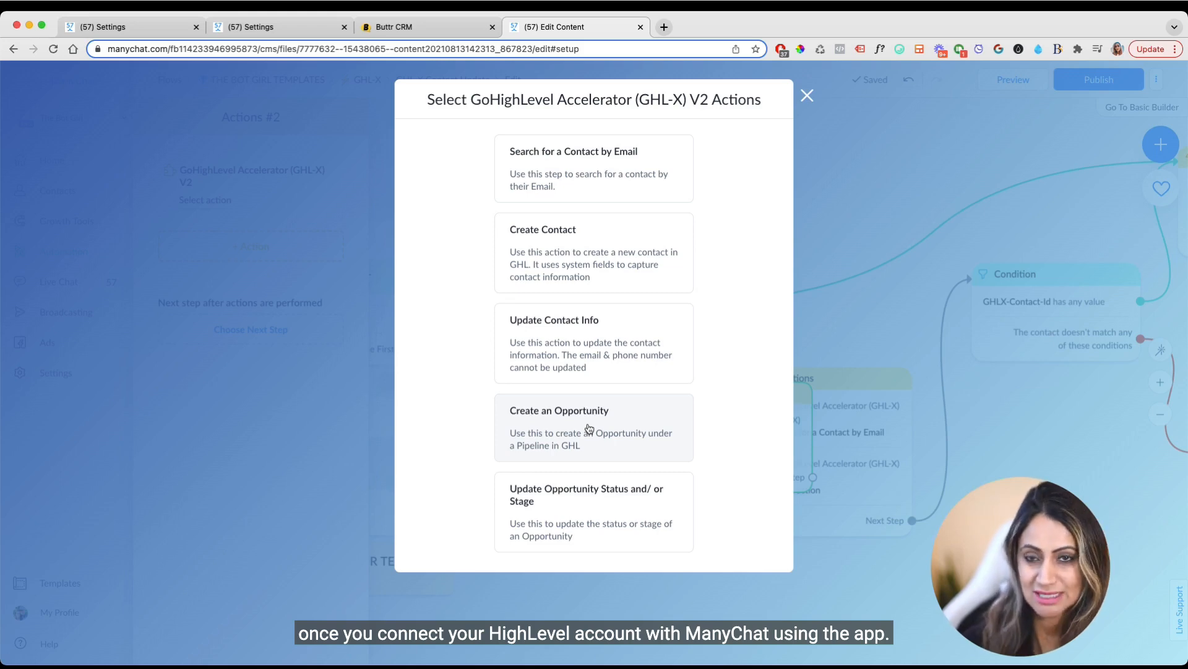
{"action": "left_click", "coordinate": [808, 97]}
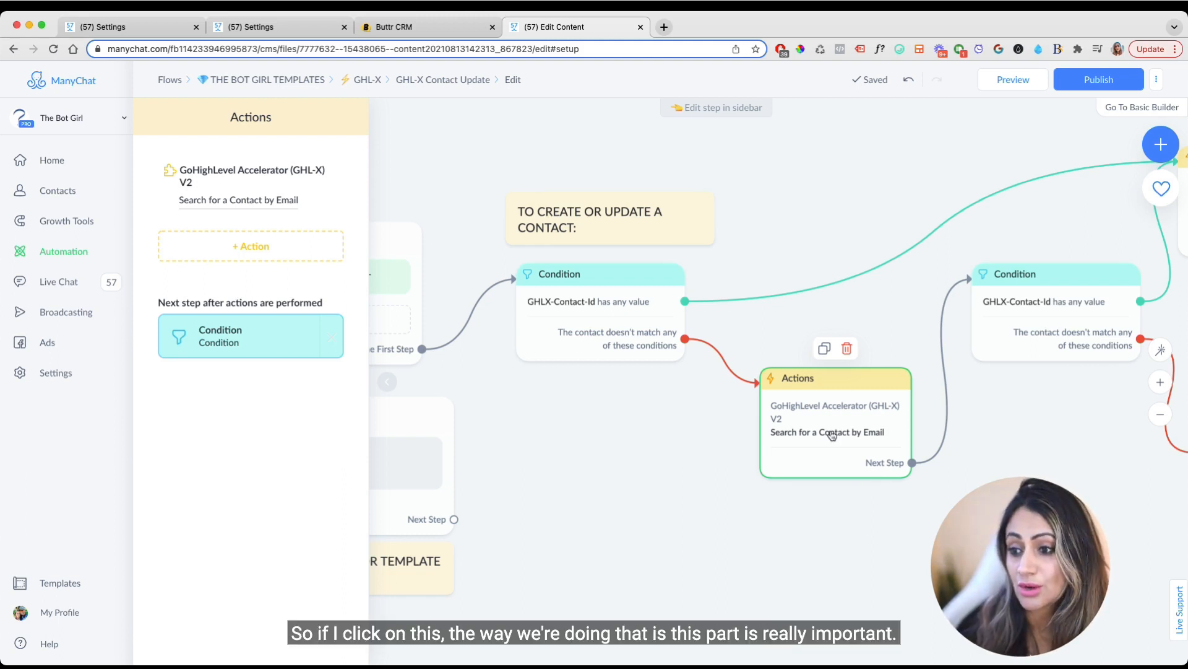
- Review the setup instructions and email field options of the Search for a Contact by Email action, and save it
{"action": "left_click", "coordinate": [247, 200]}
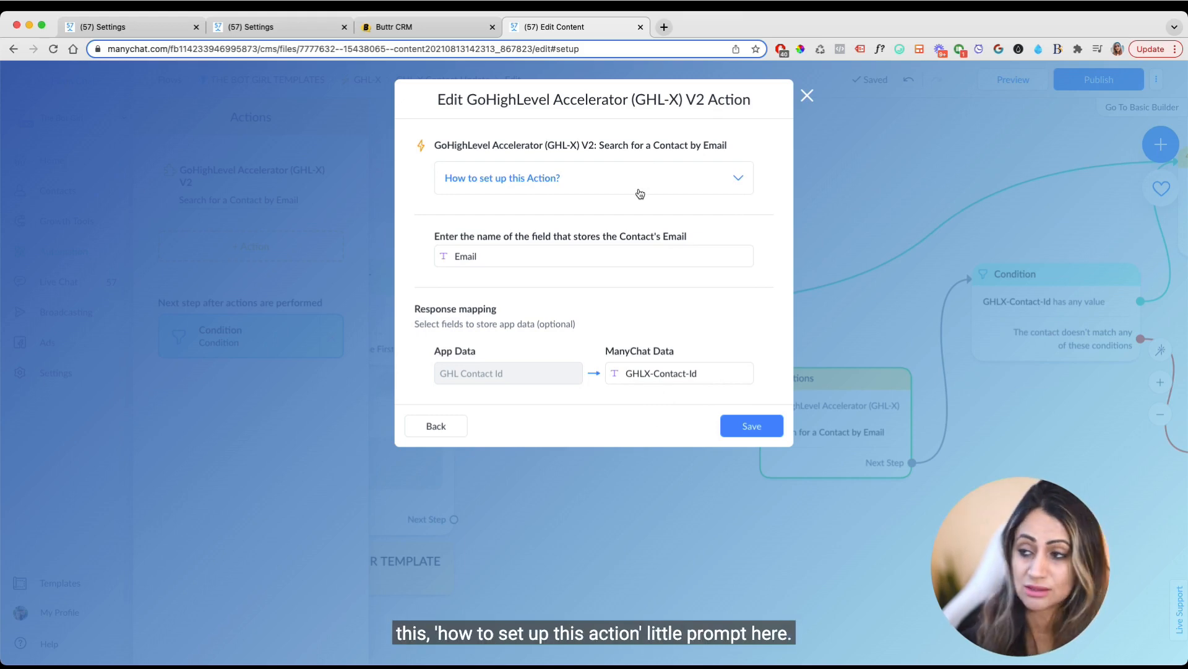
{"action": "left_click", "coordinate": [665, 186]}
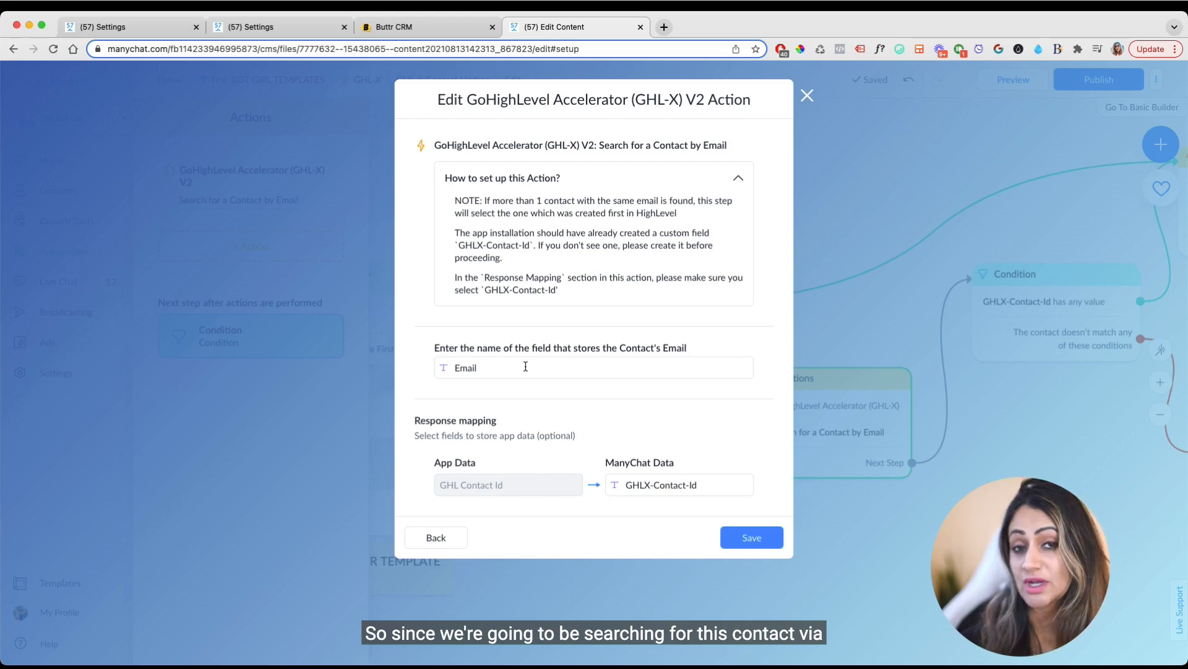
{"action": "left_click", "coordinate": [490, 369]}
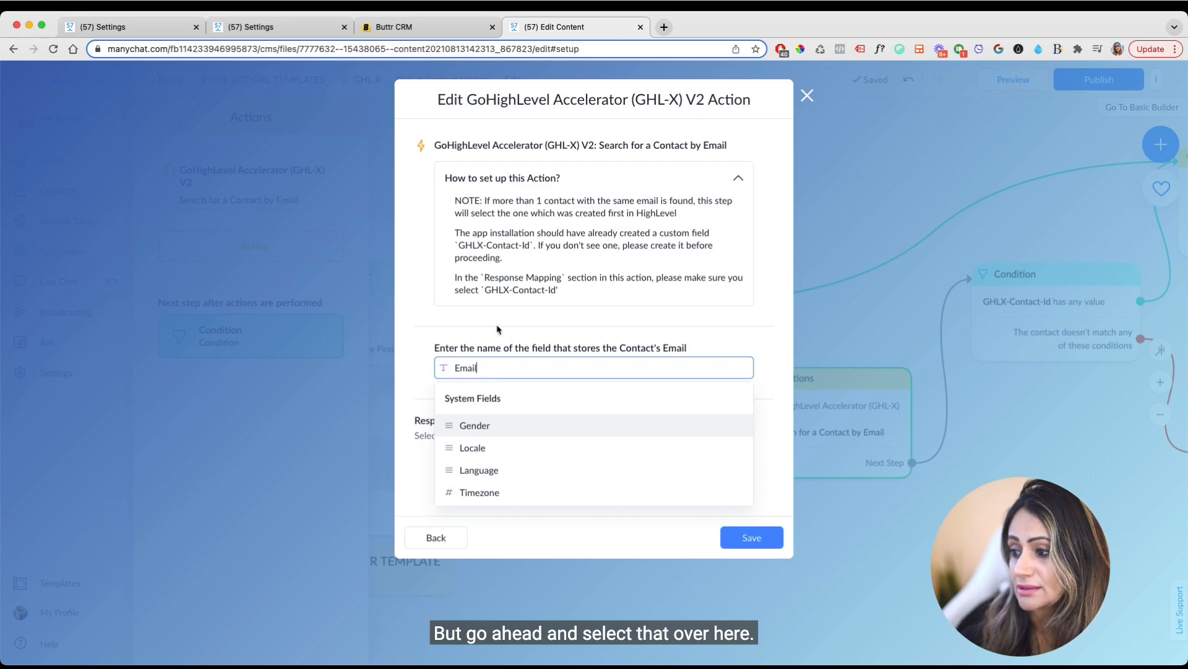
{"action": "left_click", "coordinate": [492, 343]}
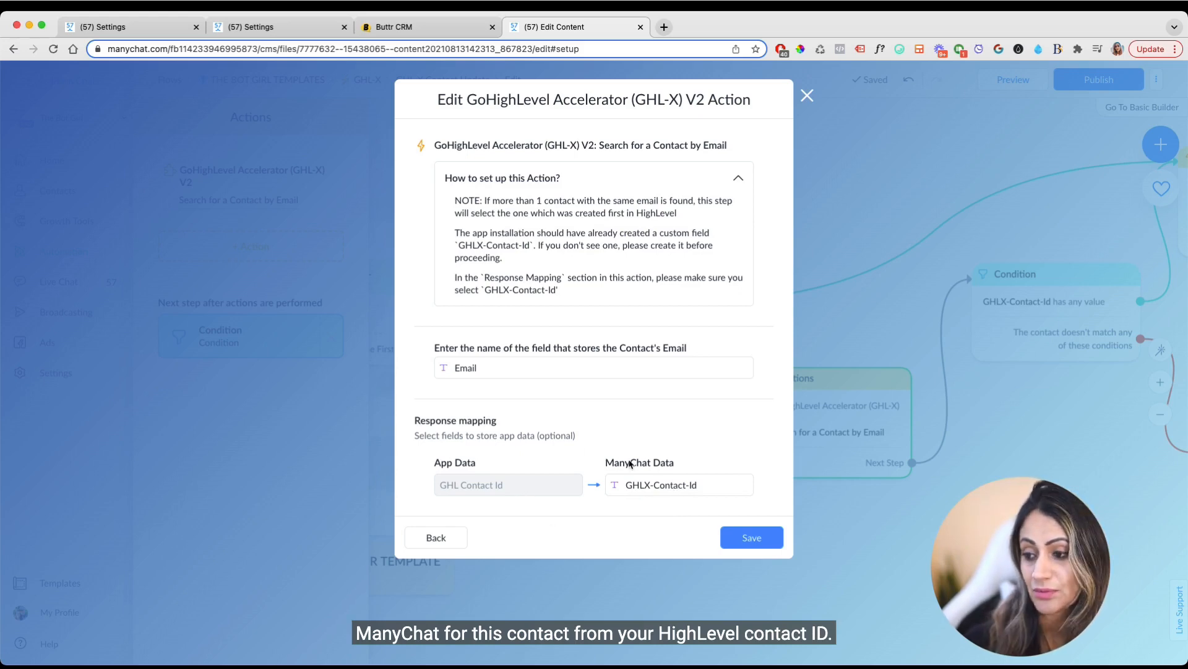
{"action": "left_click", "coordinate": [756, 537]}
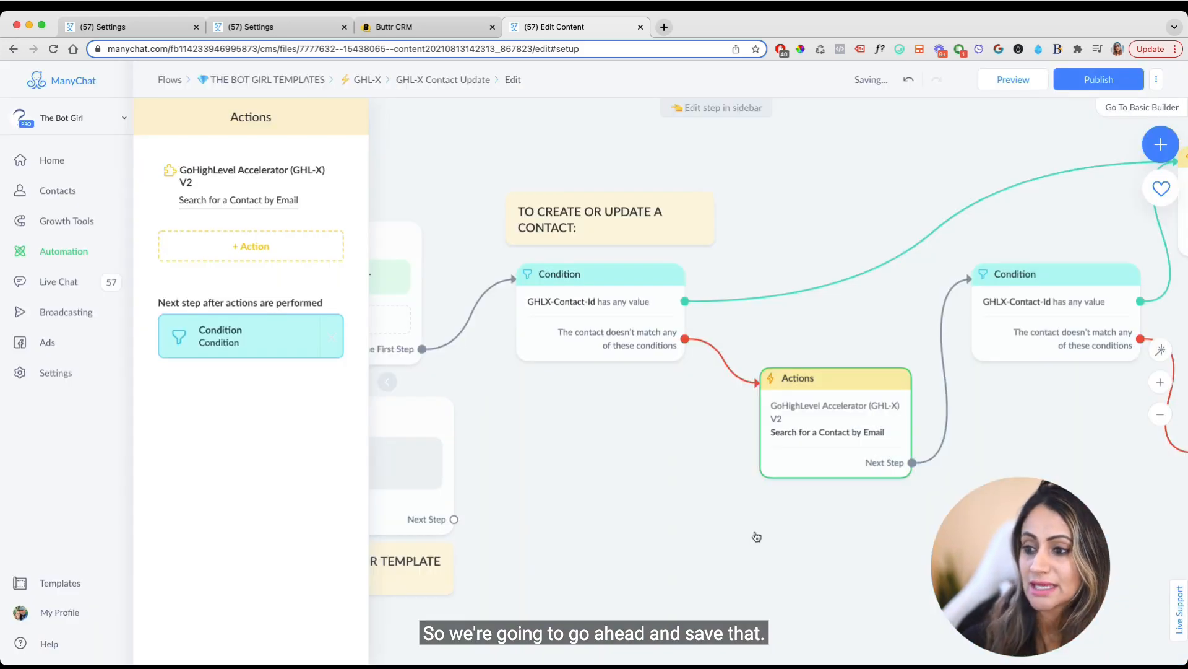
- Open the flow's Update Contact Info action and examine its tag and custom field mapping settings
{"action": "left_click_drag", "start_coordinate": [1009, 473], "coordinate": [842, 523]}
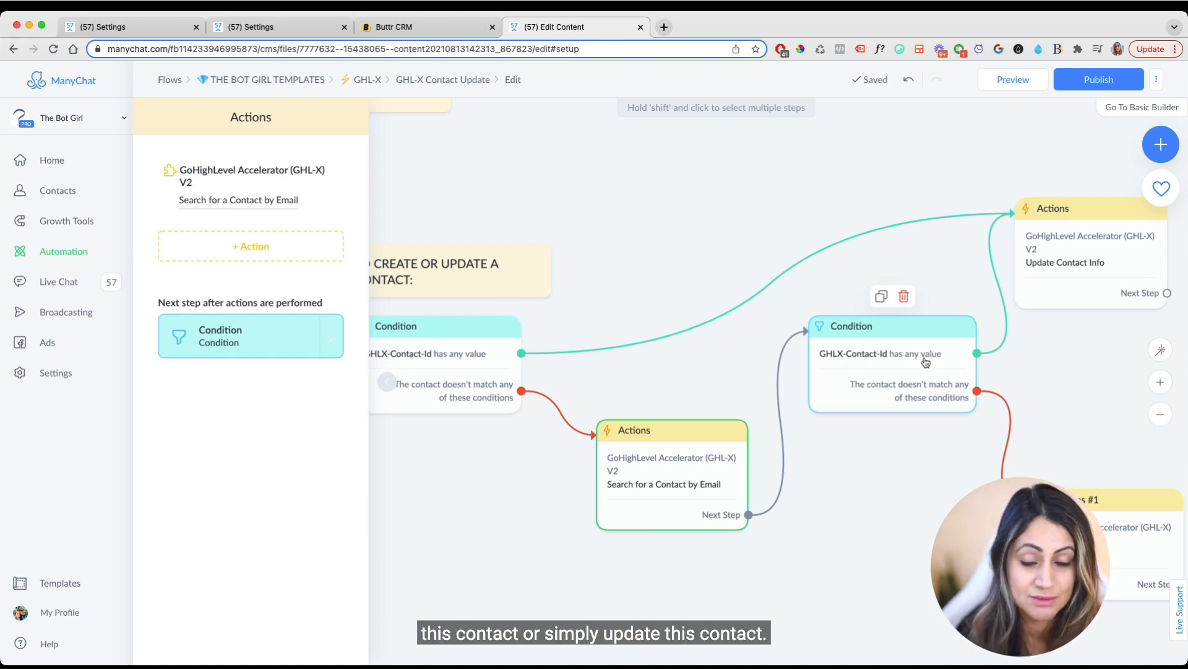
{"action": "left_click_drag", "start_coordinate": [893, 513], "coordinate": [772, 536]}
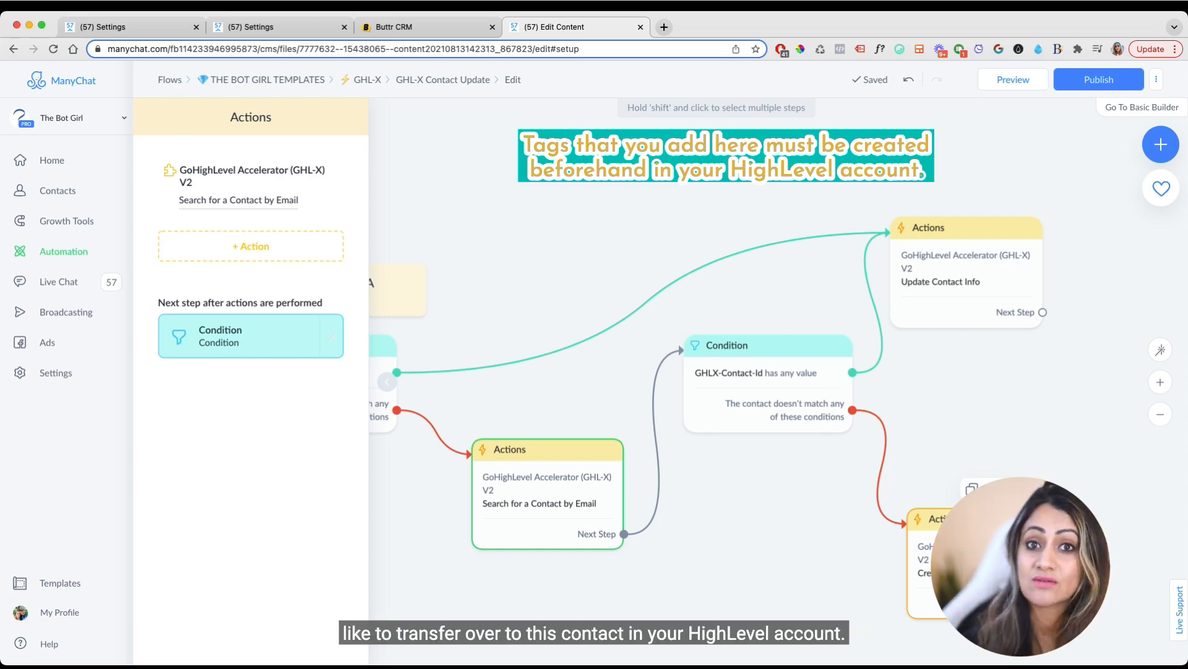
{"action": "left_click", "coordinate": [964, 277]}
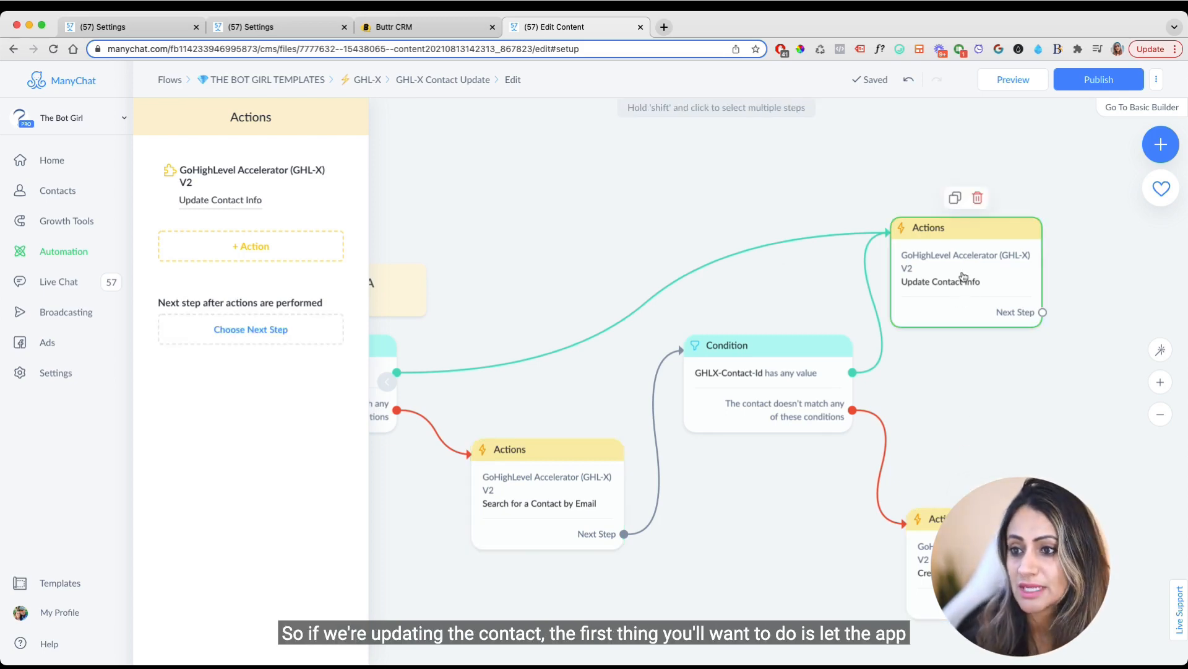
{"action": "left_click", "coordinate": [246, 206]}
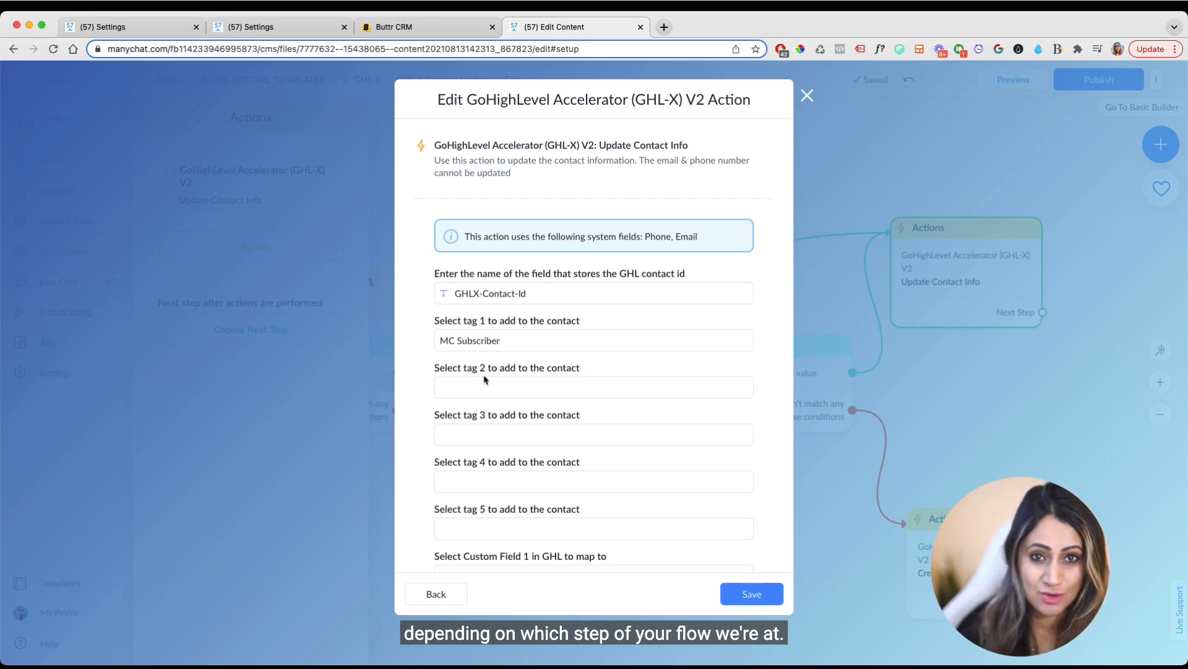
{"action": "scroll", "coordinate": [499, 444], "scroll_direction": "down", "scroll_amount": 3}
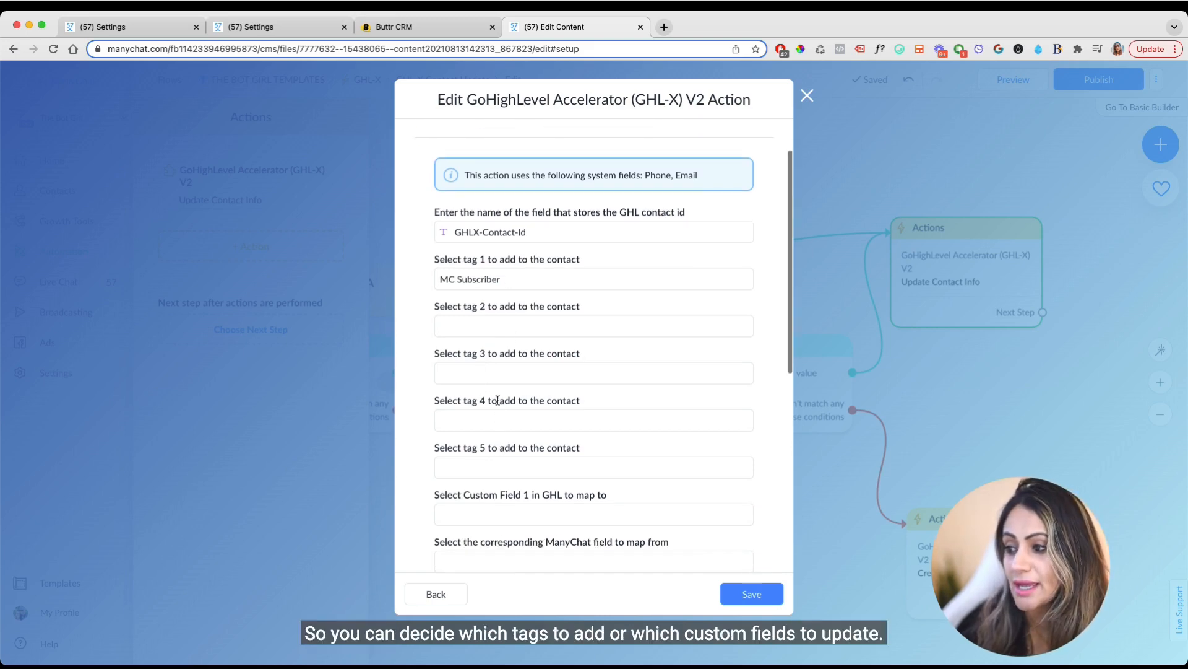
{"action": "scroll", "coordinate": [498, 411], "scroll_direction": "down", "scroll_amount": 2}
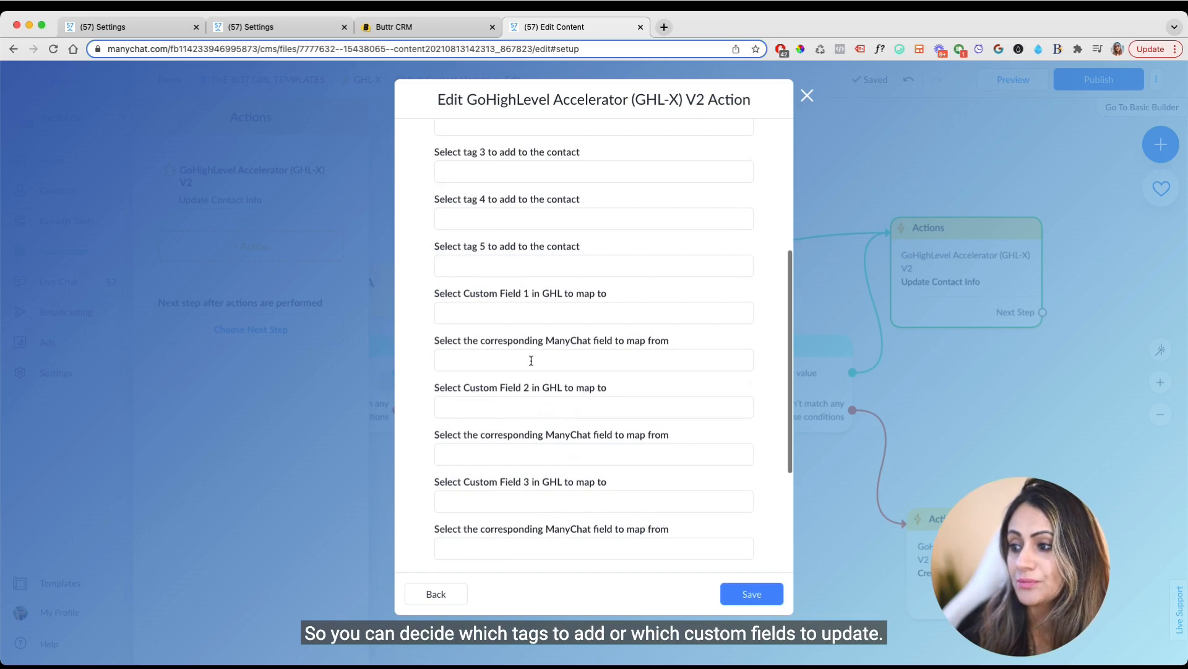
{"action": "scroll", "coordinate": [532, 356], "scroll_direction": "down", "scroll_amount": 3}
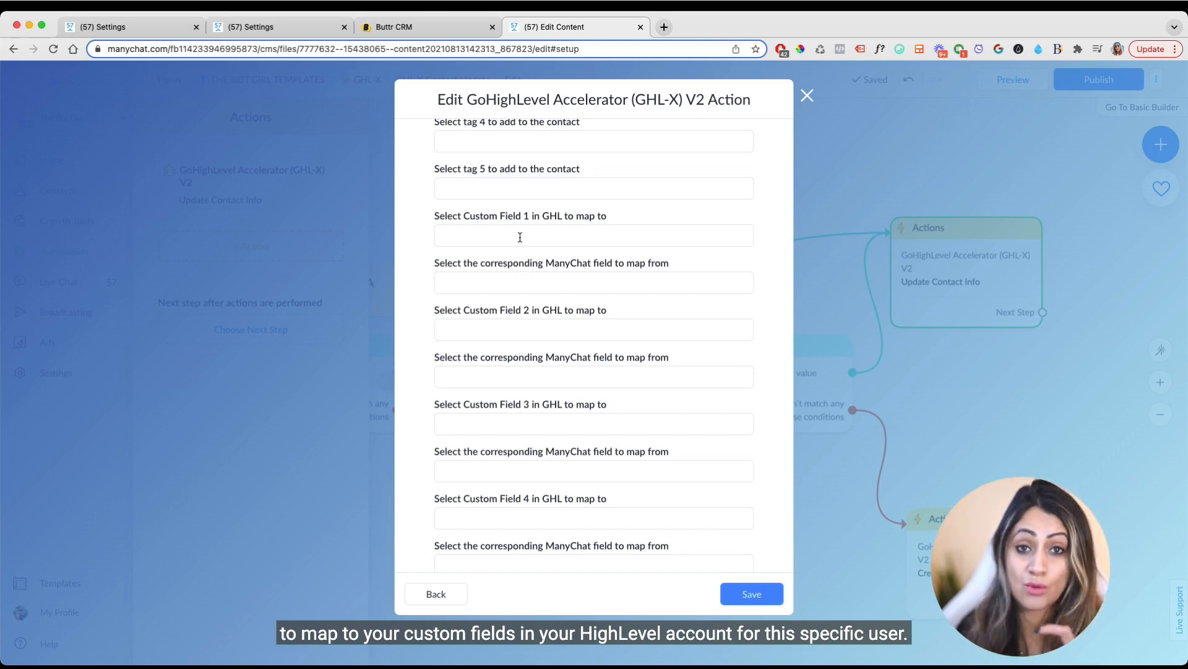
{"action": "scroll", "coordinate": [497, 381], "scroll_direction": "down", "scroll_amount": 3}
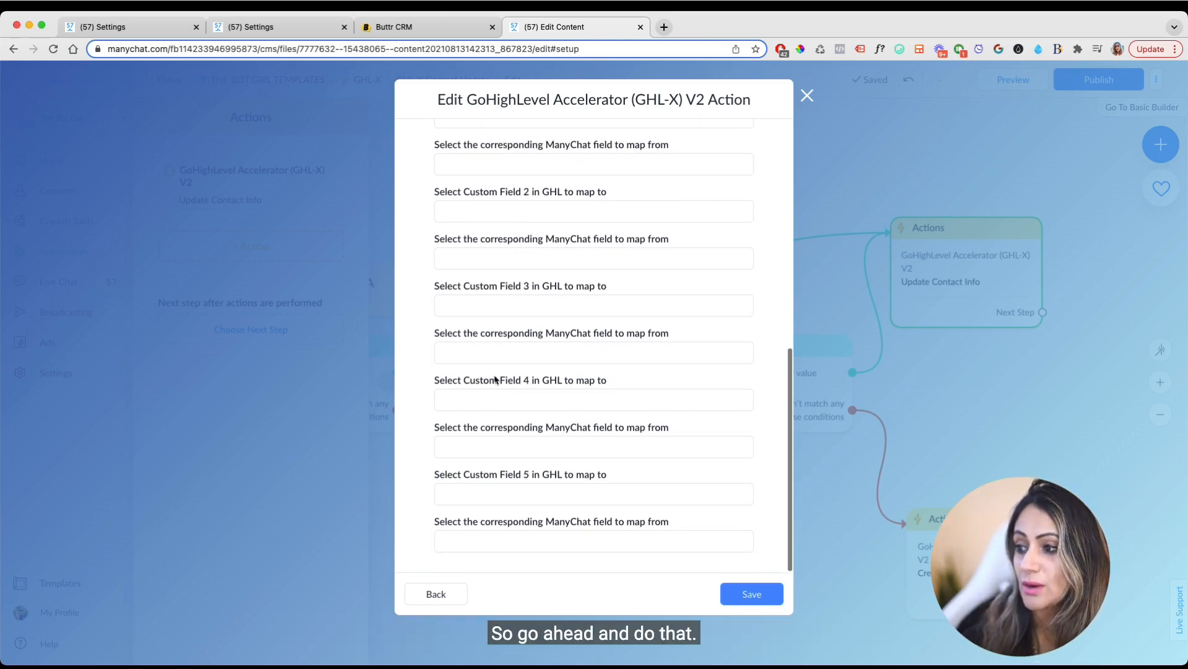
{"action": "scroll", "coordinate": [511, 396], "scroll_direction": "up", "scroll_amount": 4}
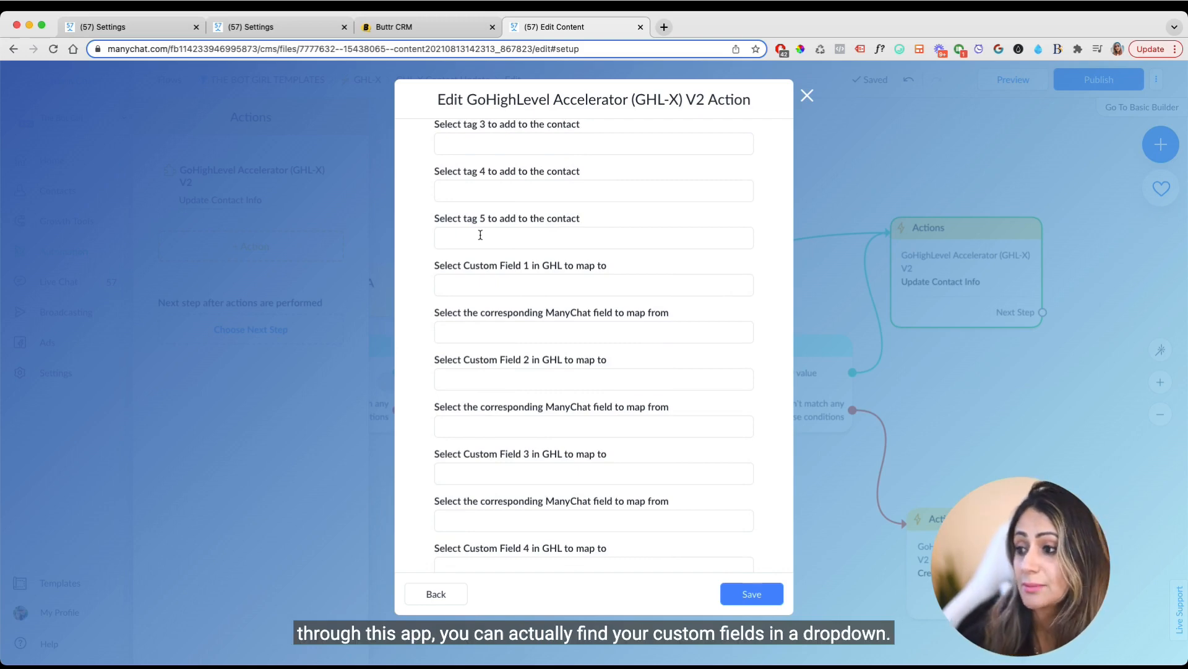
{"action": "scroll", "coordinate": [533, 401], "scroll_direction": "down", "scroll_amount": 2}
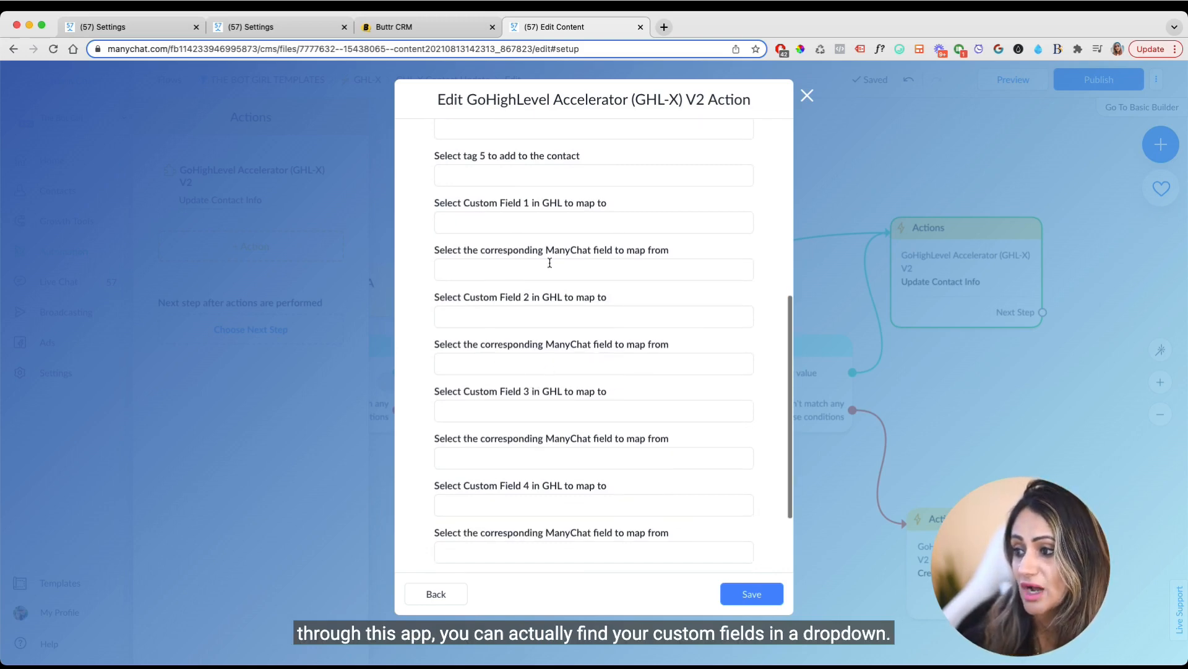
- Select "Age range?" as Custom Field 1 in GHL for the Update Contact Info action's mapping
{"action": "left_click", "coordinate": [495, 270]}
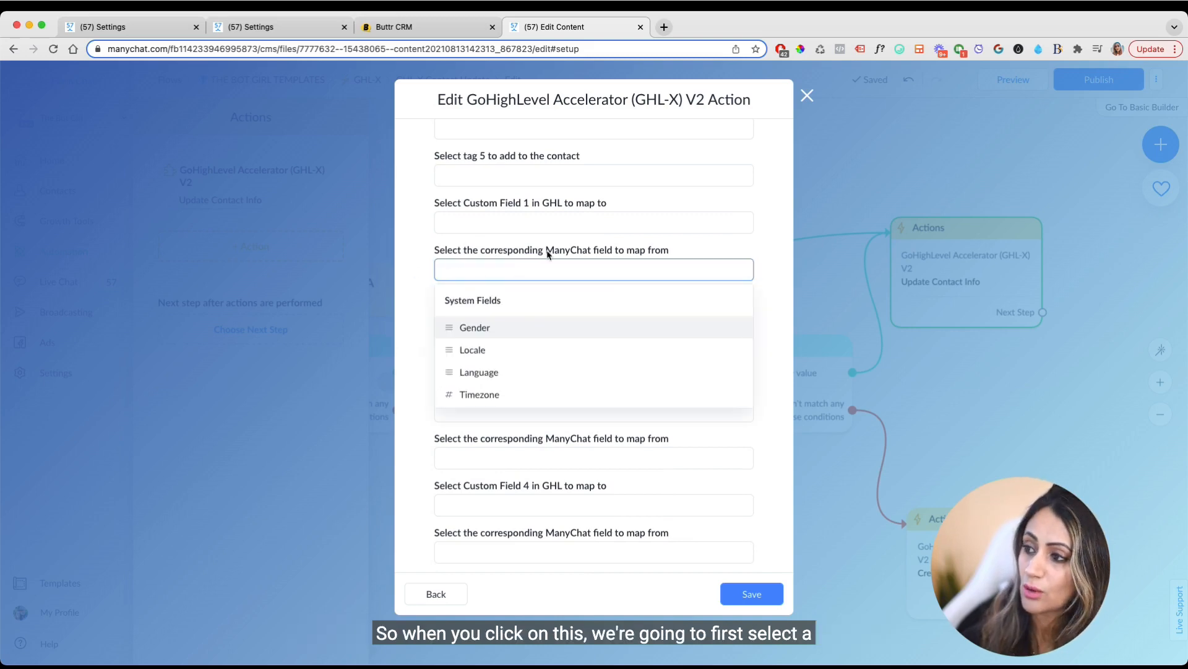
{"action": "left_click", "coordinate": [475, 224]}
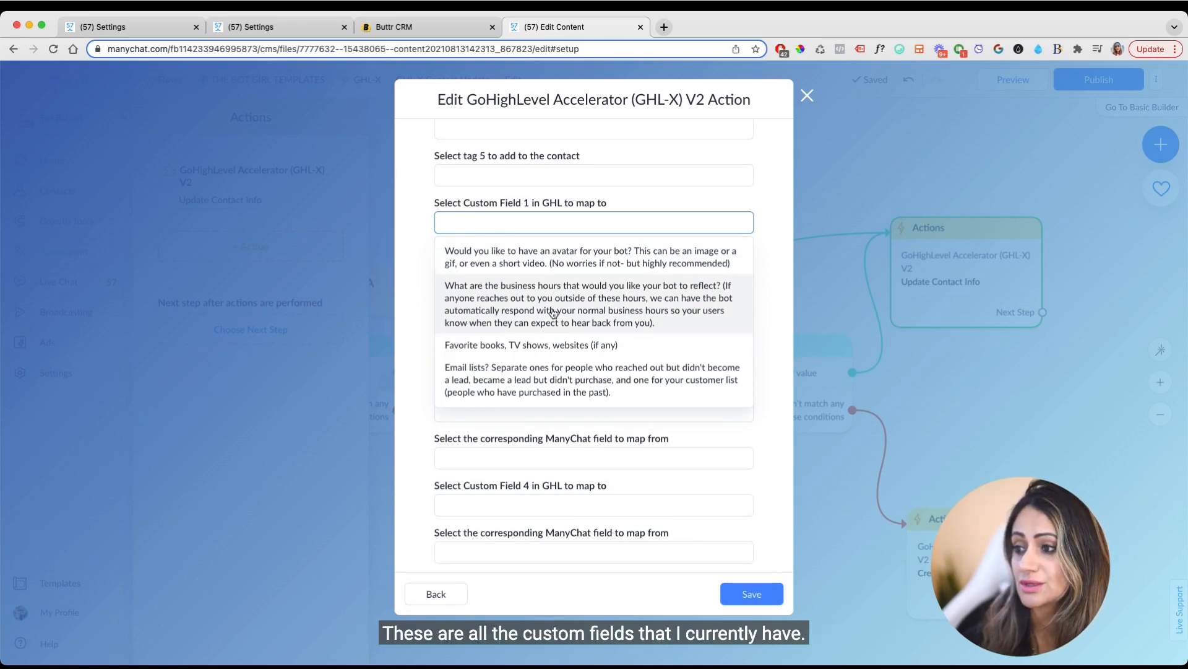
{"action": "scroll", "coordinate": [565, 327], "scroll_direction": "down", "scroll_amount": 5}
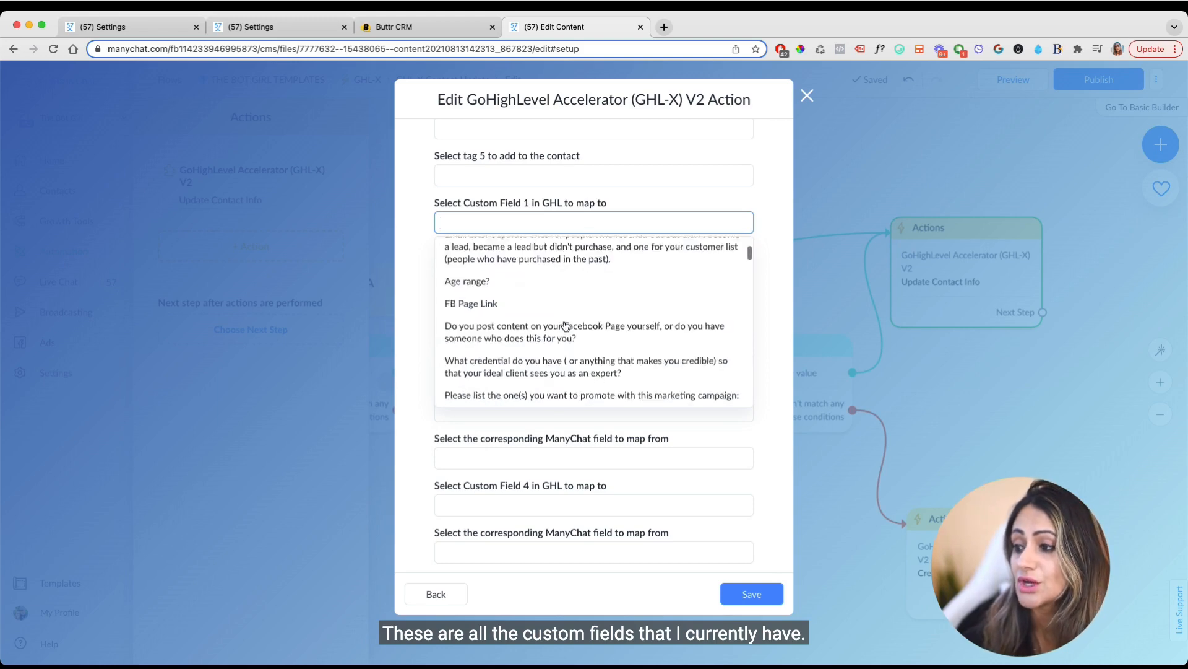
{"action": "scroll", "coordinate": [511, 333], "scroll_direction": "up", "scroll_amount": 5}
{"action": "scroll", "coordinate": [510, 333], "scroll_direction": "down", "scroll_amount": 3}
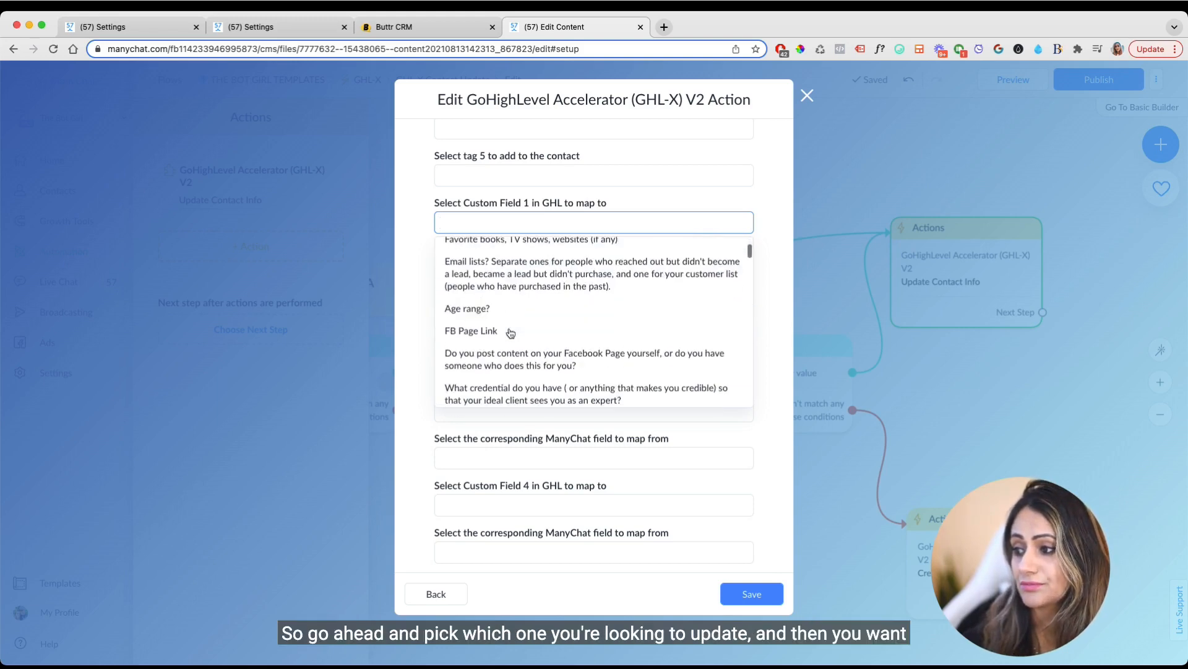
{"action": "left_click", "coordinate": [481, 308]}
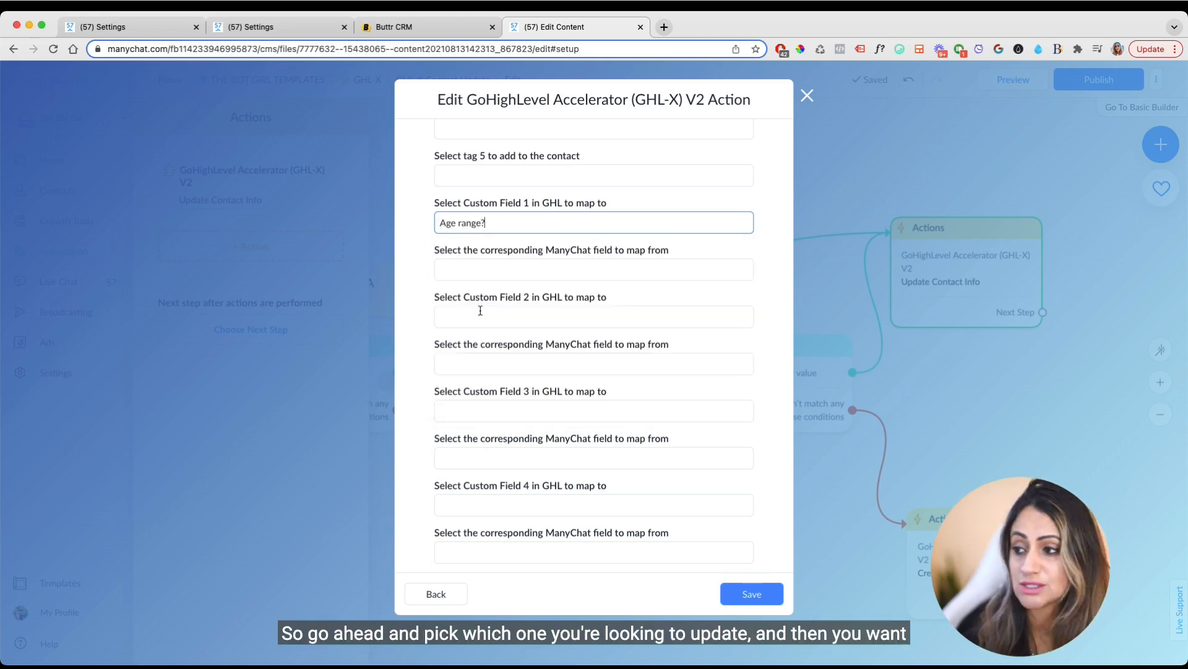
- Enter 23-33 as the fixed value mapped to the Age range? field, and clear it again
{"action": "left_click", "coordinate": [489, 274]}
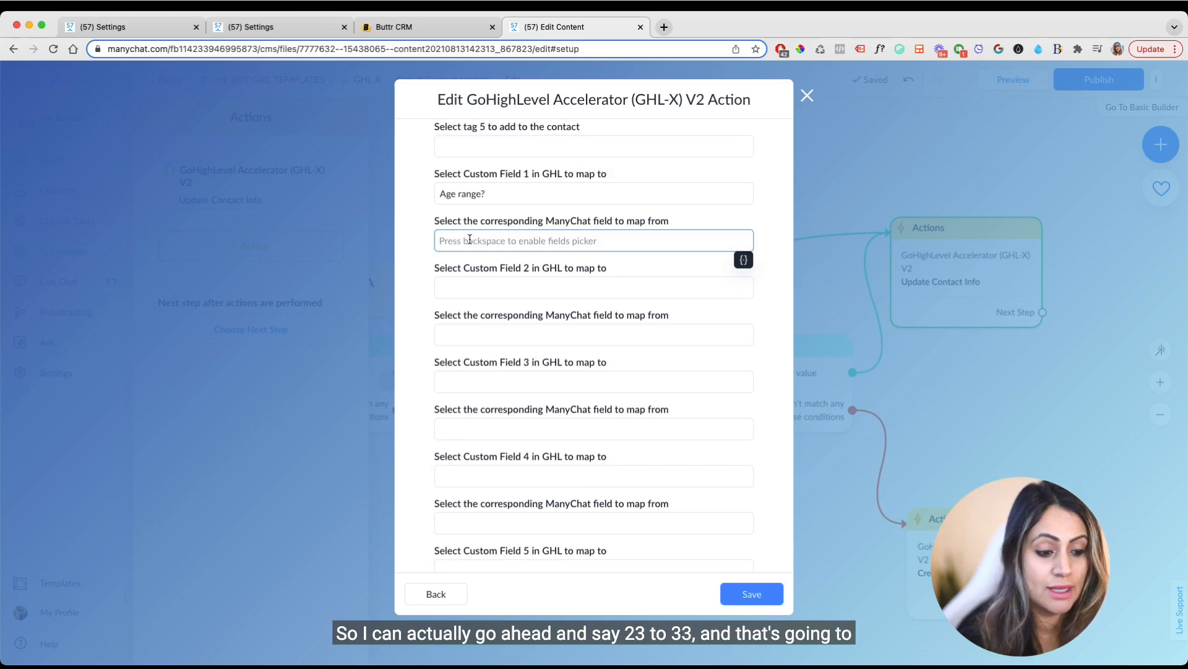
{"action": "type", "text": "23-33"}
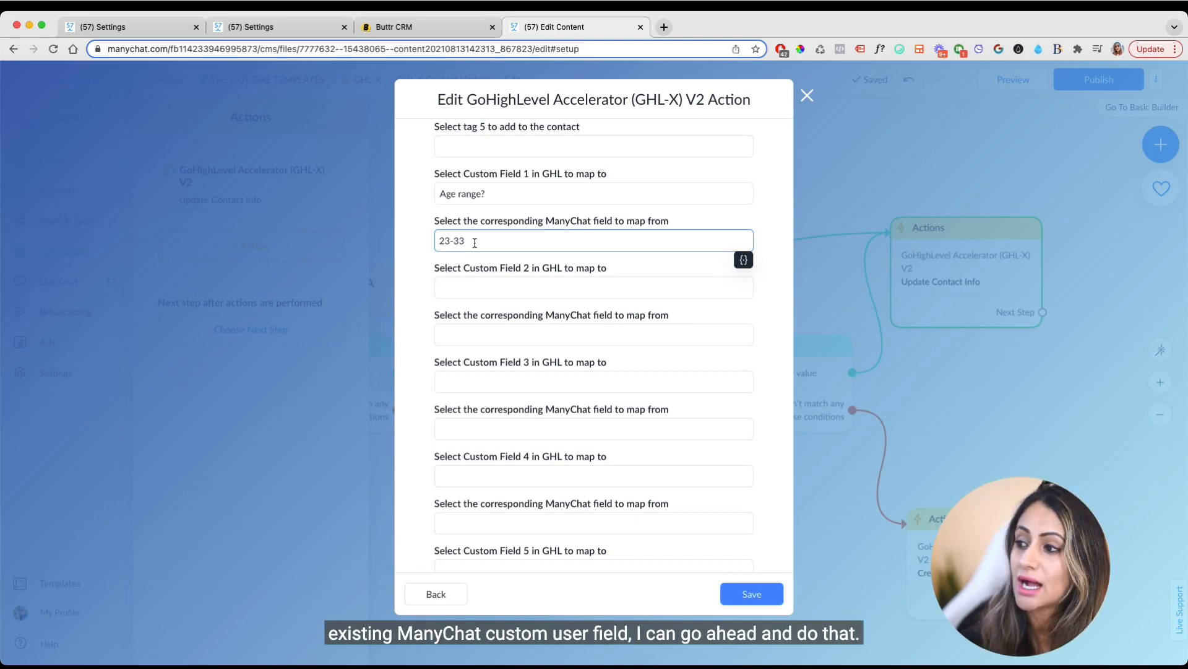
{"action": "key", "text": "BackSpace"}
{"action": "key", "text": "BackSpace"}
{"action": "key", "text": "BackSpace"}
{"action": "key", "text": "BackSpace"}
{"action": "key", "text": "BackSpace"}
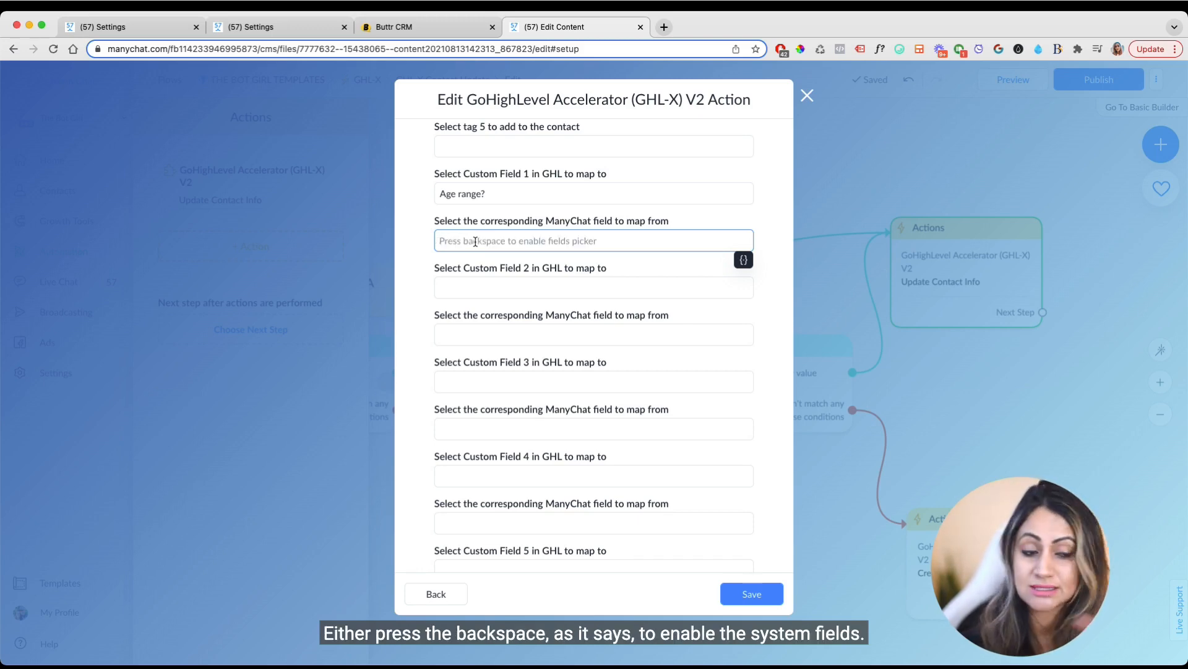
- Choose the ManyChat system field Subscribed as the source mapped to the Age range? custom field
{"action": "key", "text": "BackSpace"}
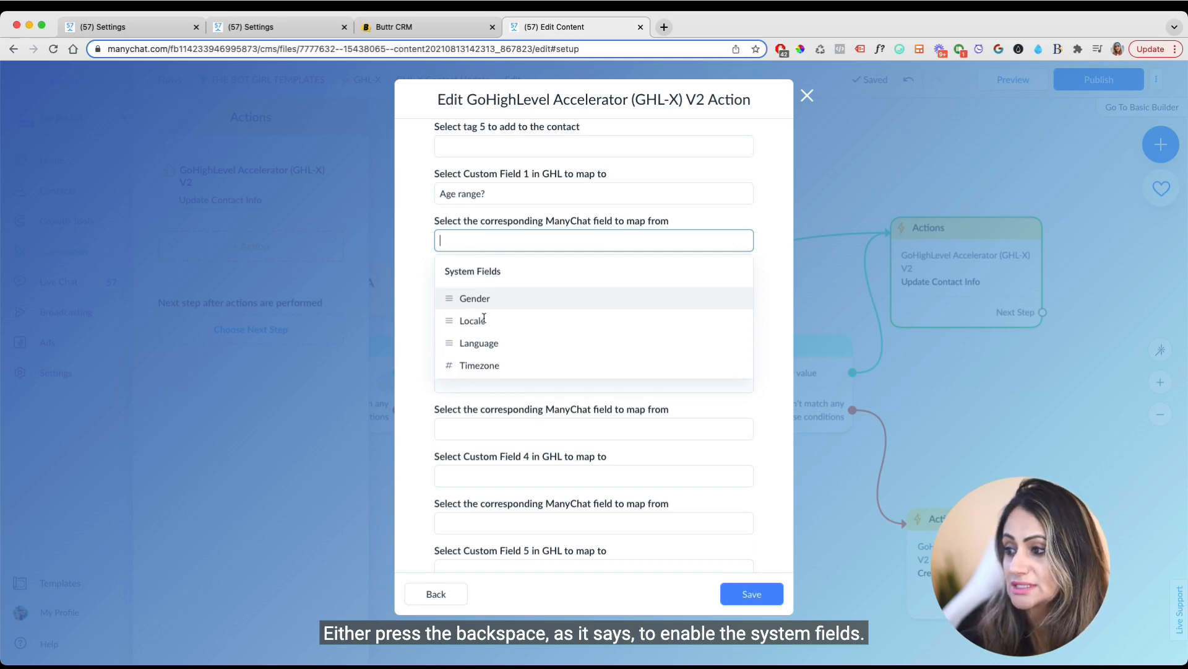
{"action": "scroll", "coordinate": [485, 346], "scroll_direction": "down", "scroll_amount": 5}
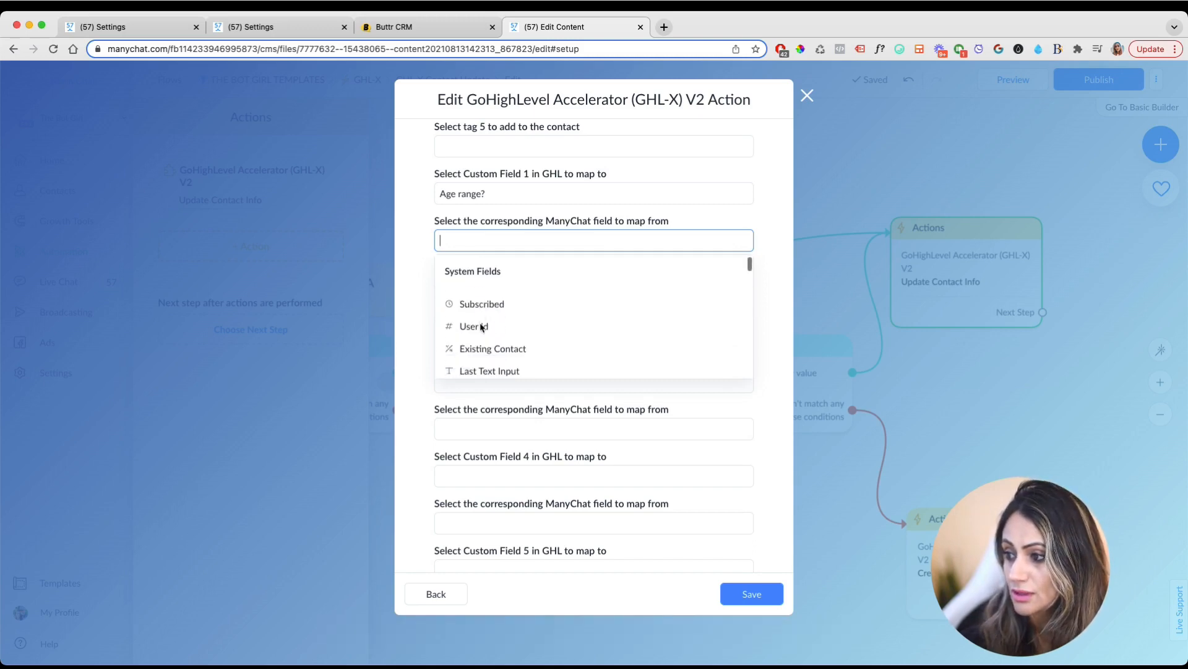
{"action": "left_click", "coordinate": [485, 302]}
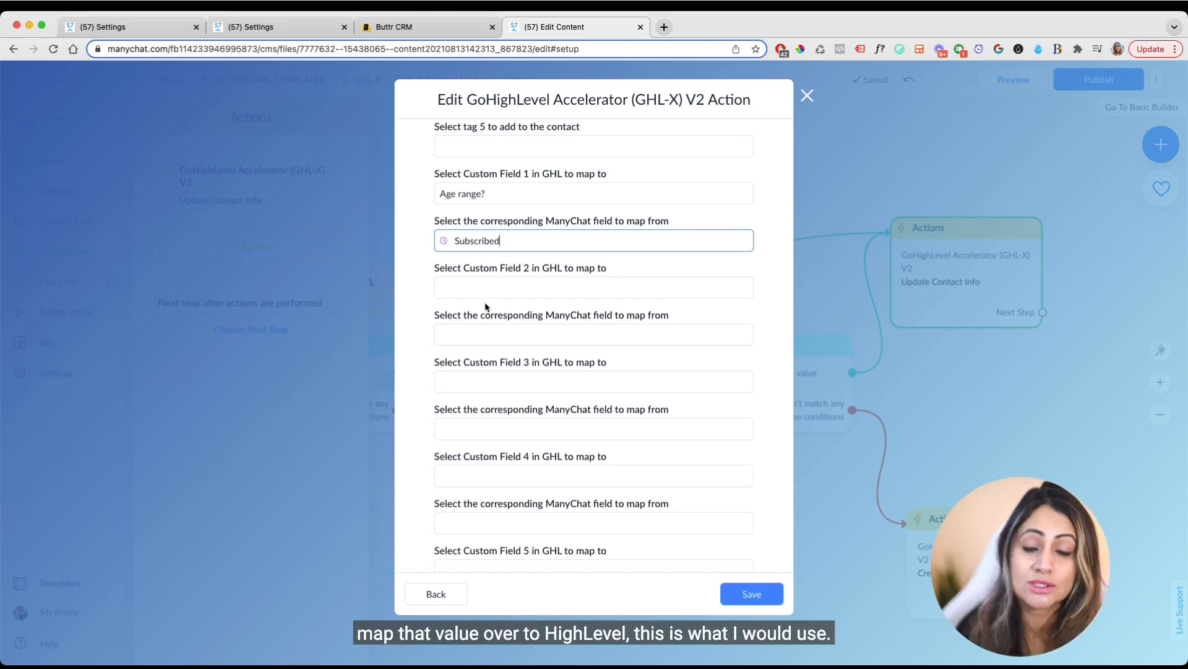
- Review the Update Contact Info action's contact ID field, tags and custom field mappings, and close it without saving
{"action": "scroll", "coordinate": [492, 350], "scroll_direction": "down", "scroll_amount": 3}
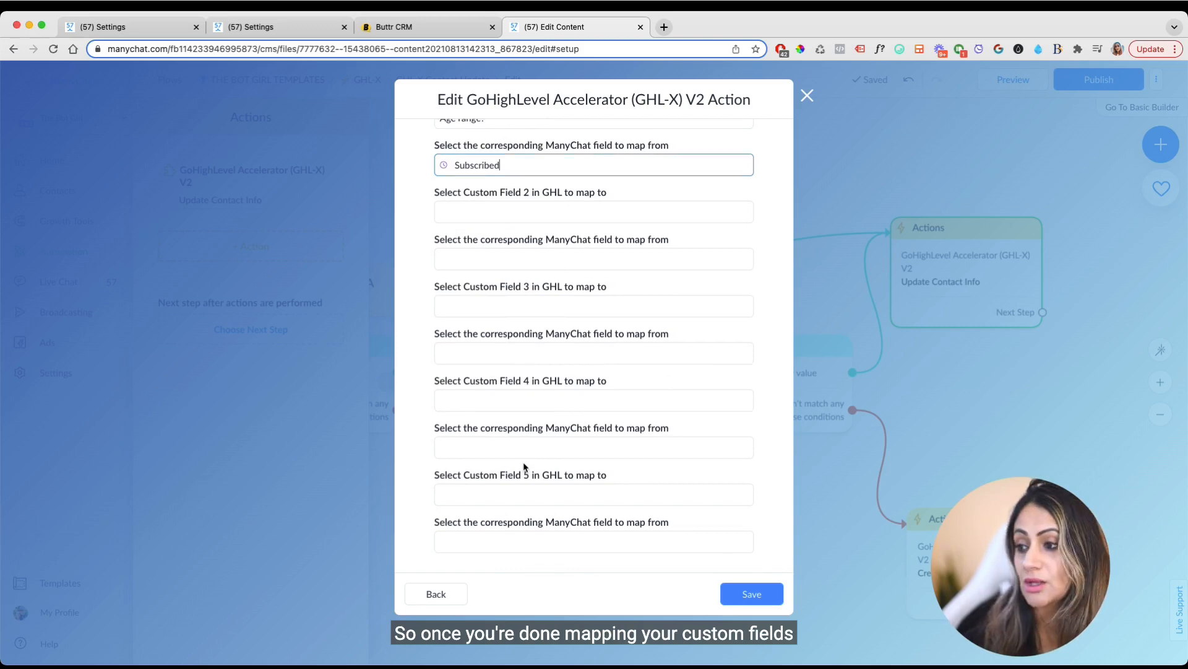
{"action": "scroll", "coordinate": [524, 466], "scroll_direction": "up", "scroll_amount": 1}
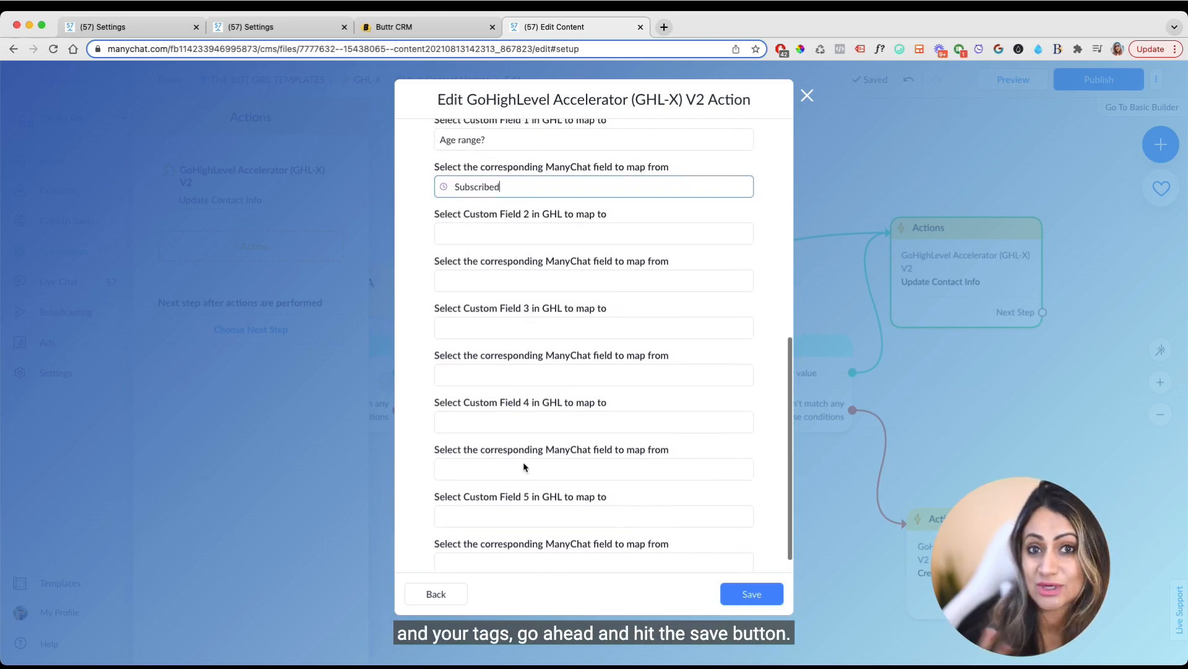
{"action": "scroll", "coordinate": [524, 467], "scroll_direction": "down", "scroll_amount": 1}
{"action": "scroll", "coordinate": [565, 313], "scroll_direction": "up", "scroll_amount": 15}
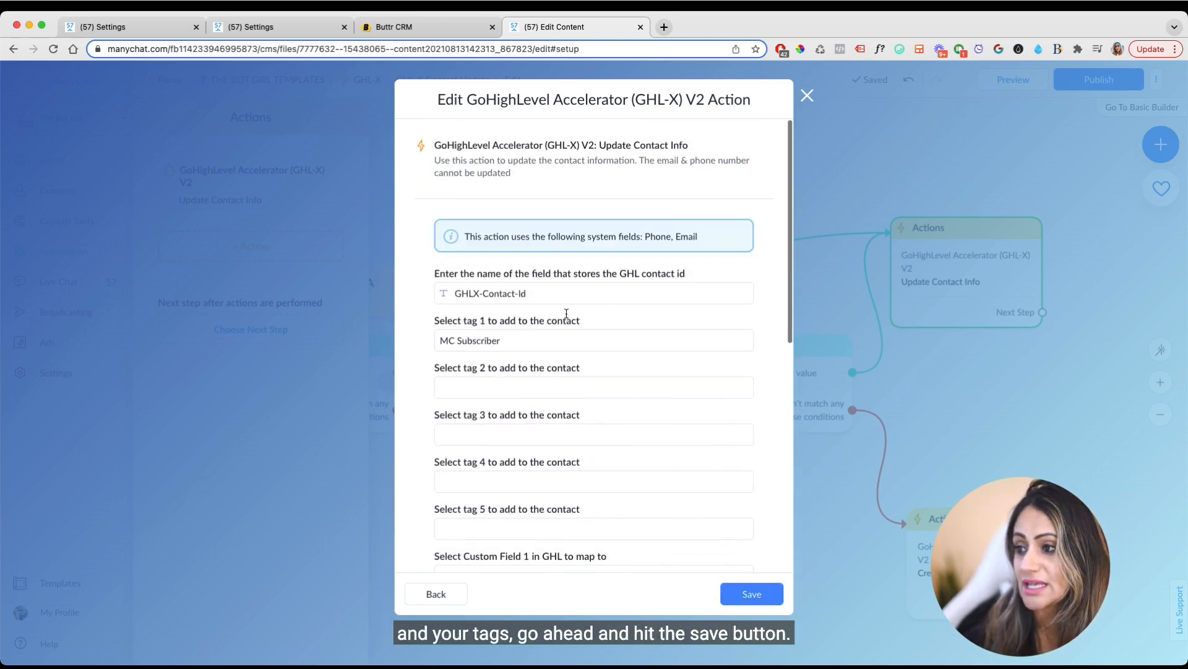
{"action": "scroll", "coordinate": [559, 403], "scroll_direction": "down", "scroll_amount": 5}
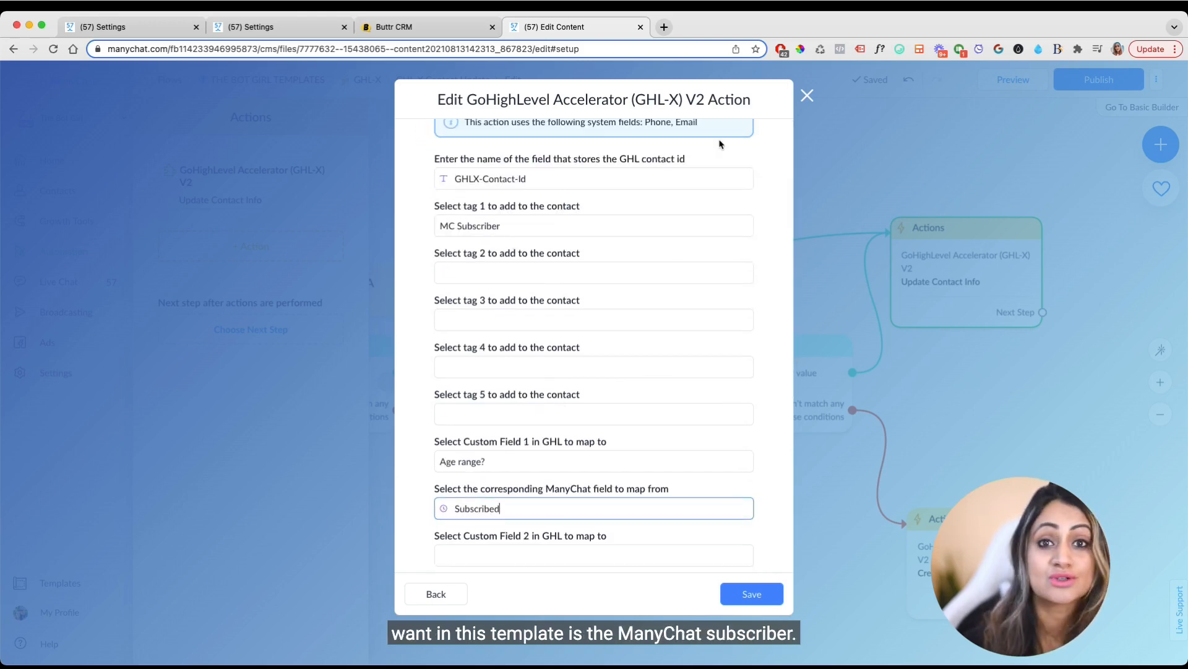
{"action": "left_click", "coordinate": [807, 98]}
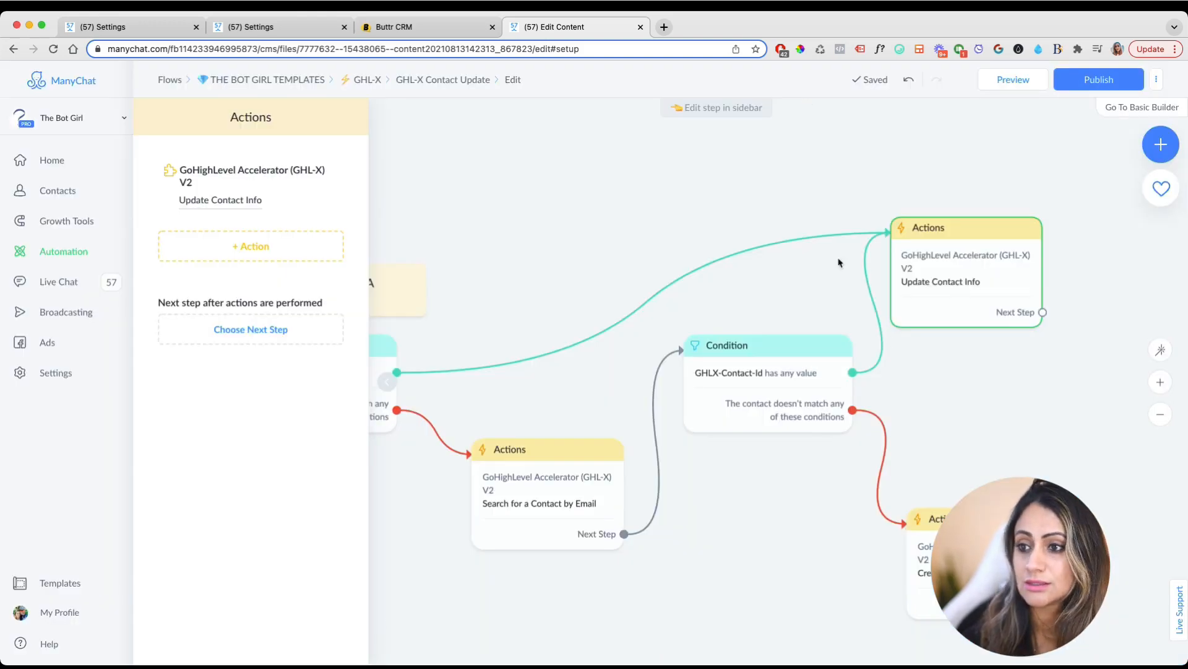
- Open the flow's Create Contact action and review its setup instructions and the contact details that can be mapped
{"action": "left_click_drag", "start_coordinate": [969, 432], "coordinate": [951, 386]}
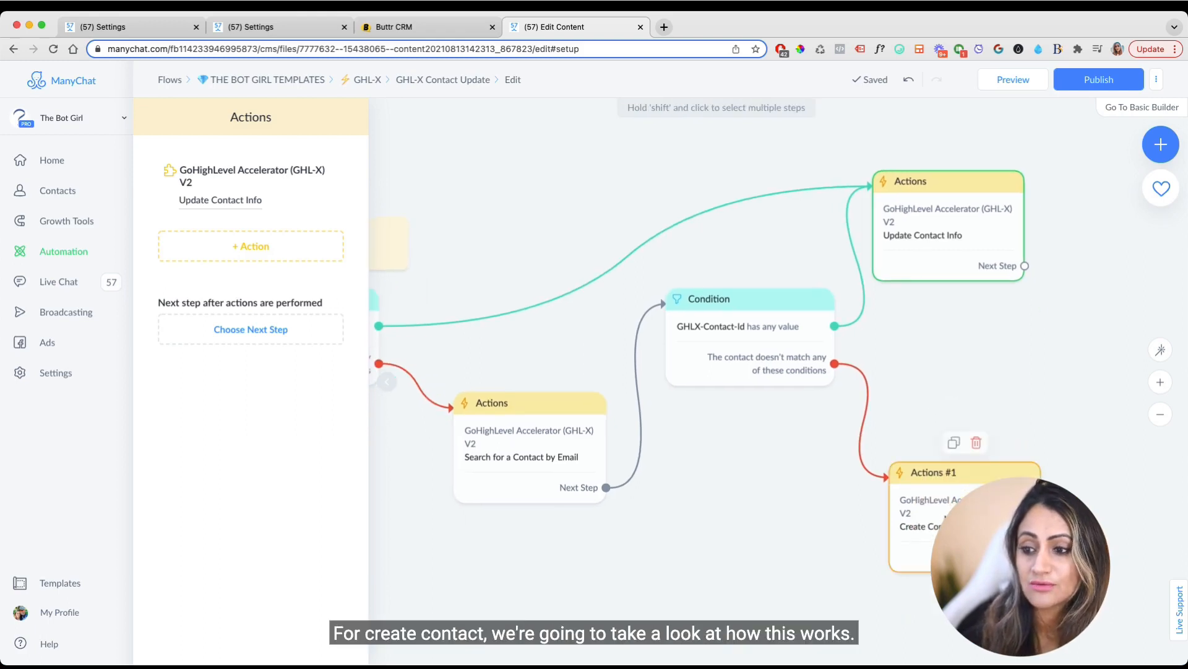
{"action": "left_click", "coordinate": [970, 523]}
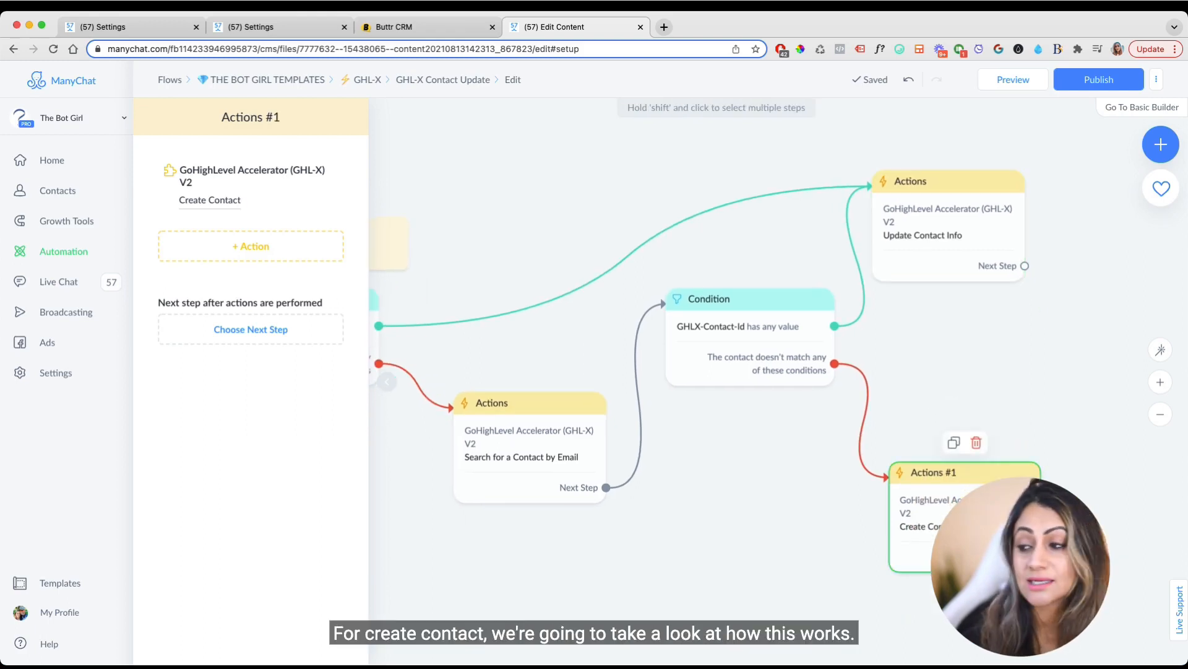
{"action": "left_click", "coordinate": [209, 199]}
{"action": "scroll", "coordinate": [533, 421], "scroll_direction": "down", "scroll_amount": 1}
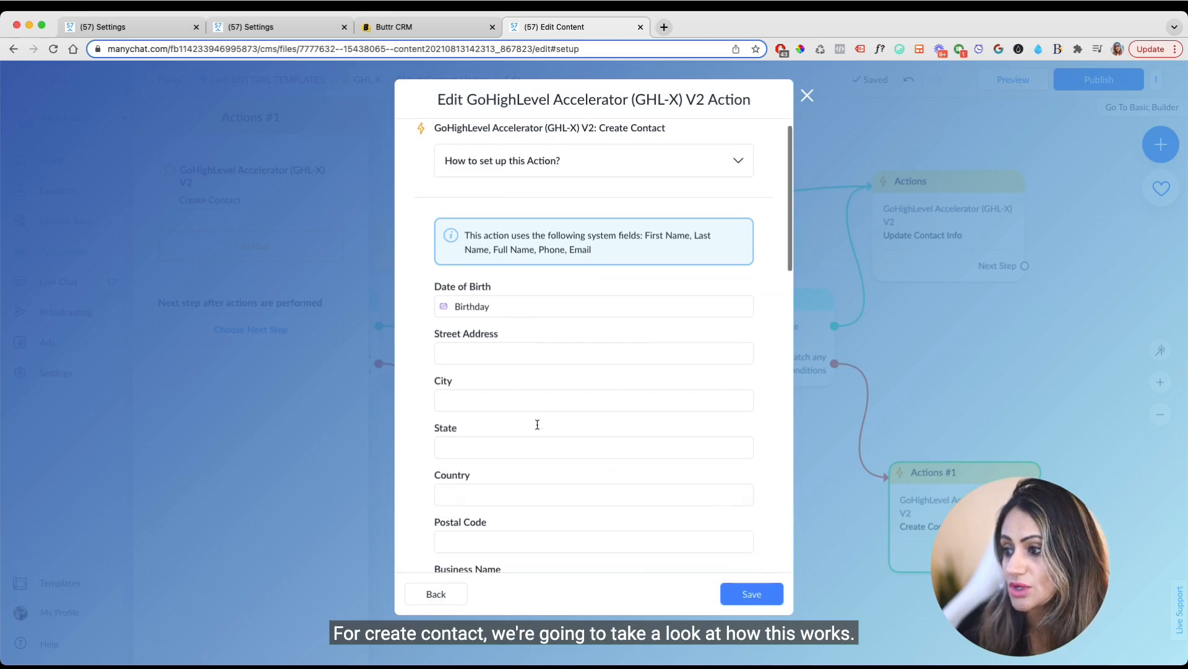
{"action": "scroll", "coordinate": [533, 421], "scroll_direction": "up", "scroll_amount": 1}
{"action": "scroll", "coordinate": [499, 270], "scroll_direction": "down", "scroll_amount": 3}
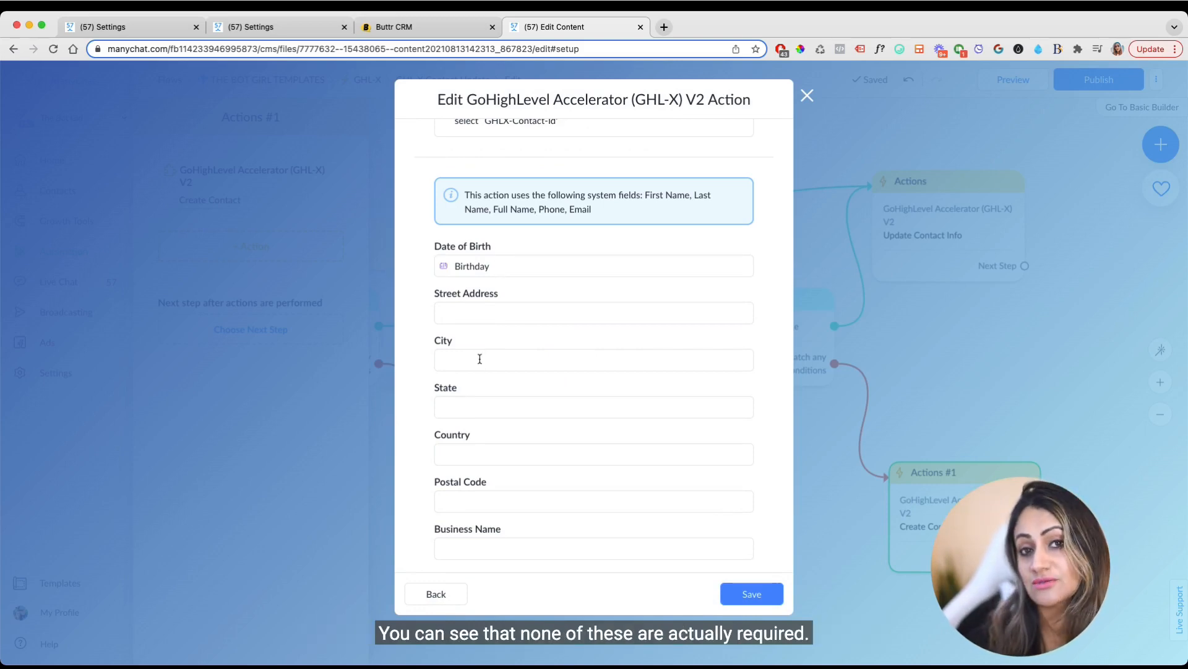
{"action": "scroll", "coordinate": [480, 359], "scroll_direction": "up", "scroll_amount": 2}
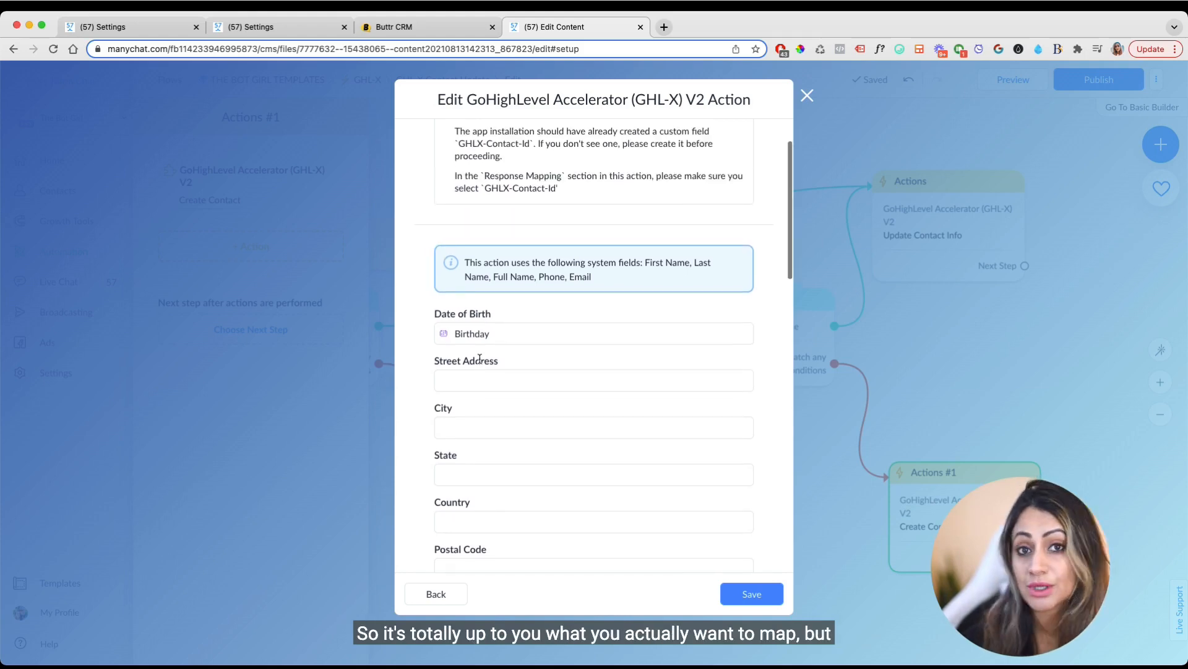
{"action": "scroll", "coordinate": [480, 356], "scroll_direction": "down", "scroll_amount": 7}
{"action": "scroll", "coordinate": [481, 361], "scroll_direction": "up", "scroll_amount": 9}
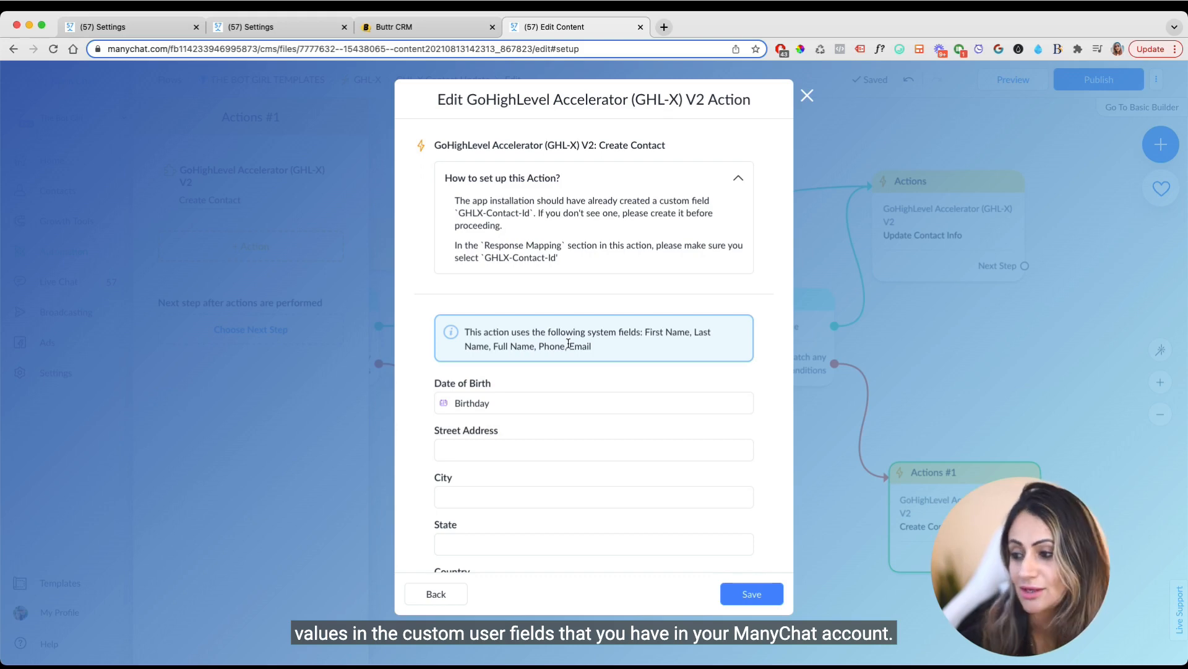
- Examine the Create Contact action's address, tag, custom field and response mapping settings, and close it without saving
{"action": "scroll", "coordinate": [567, 439], "scroll_direction": "down", "scroll_amount": 2}
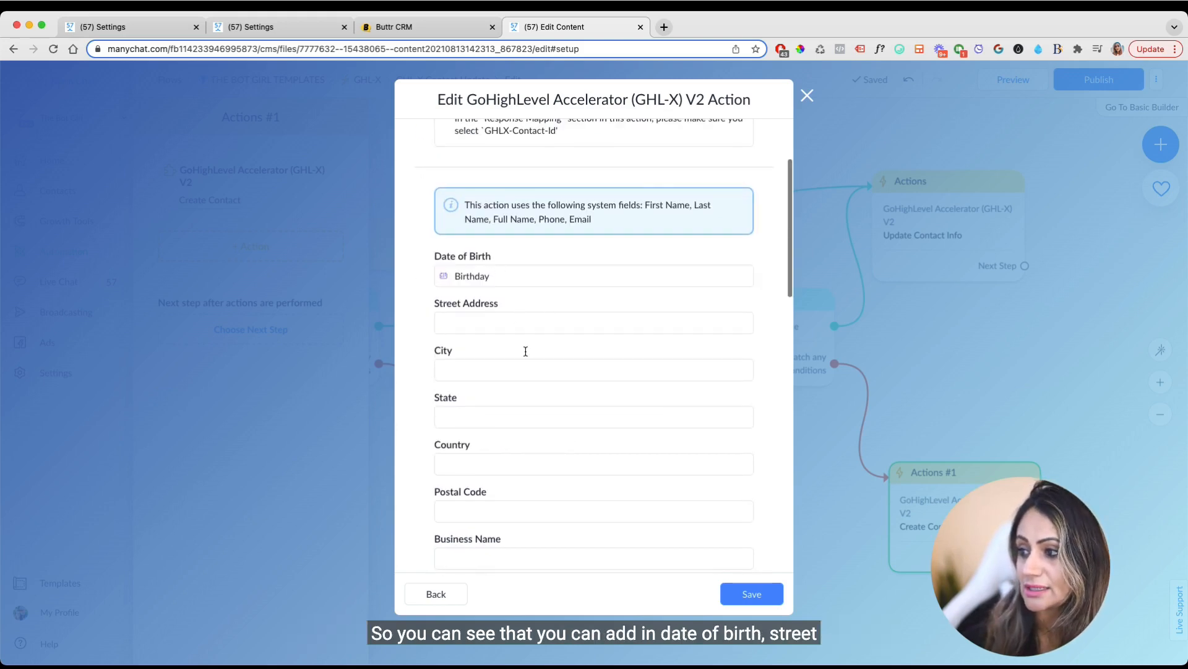
{"action": "scroll", "coordinate": [525, 351], "scroll_direction": "down", "scroll_amount": 4}
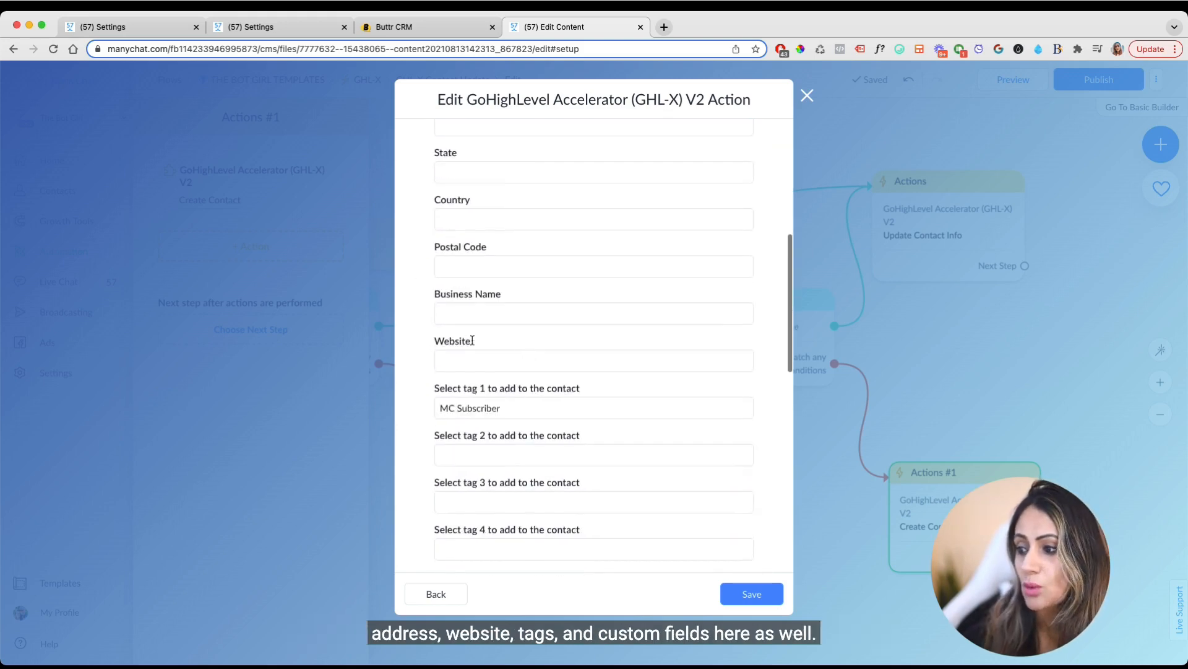
{"action": "scroll", "coordinate": [504, 474], "scroll_direction": "down", "scroll_amount": 7}
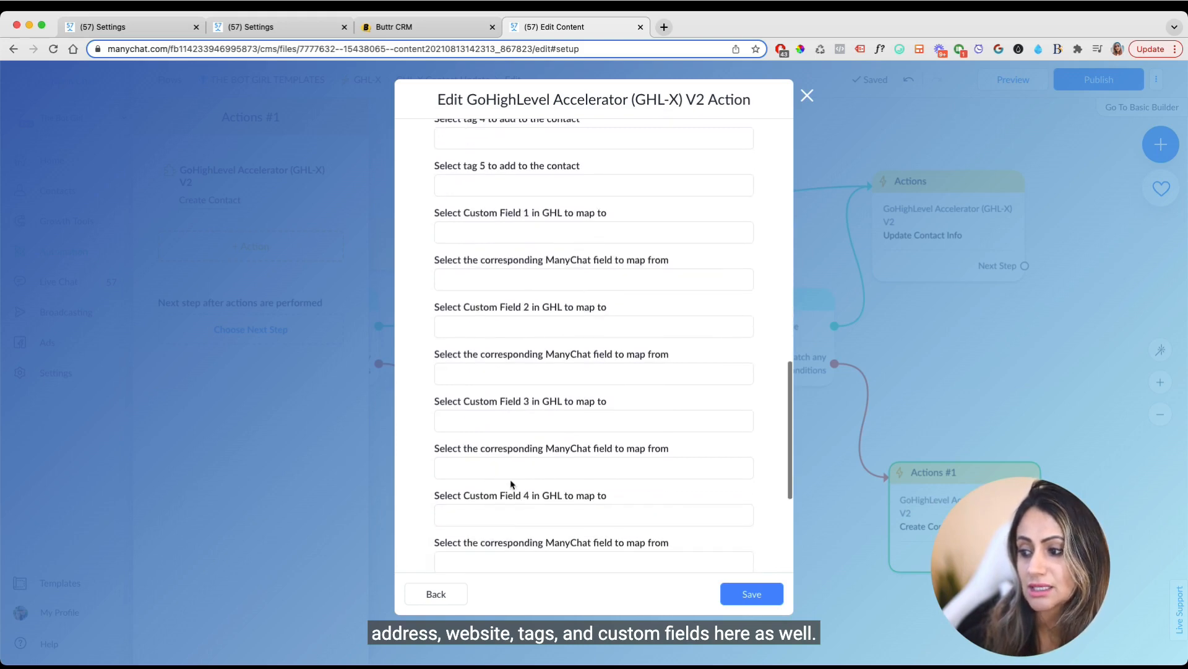
{"action": "scroll", "coordinate": [512, 484], "scroll_direction": "down", "scroll_amount": 4}
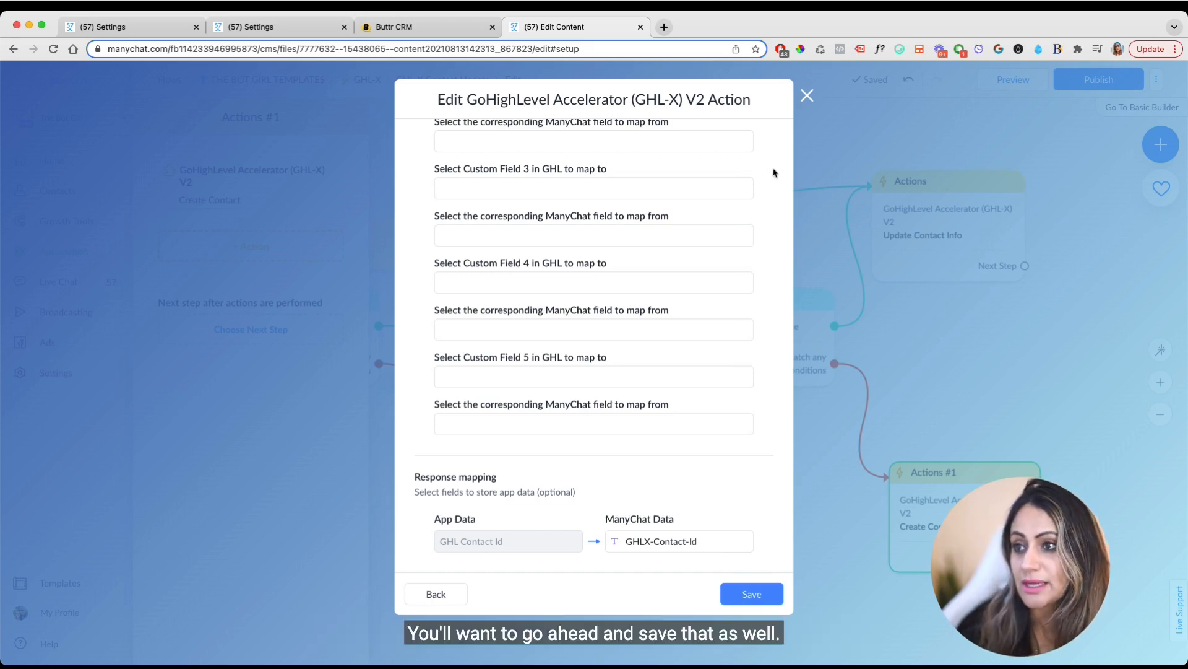
{"action": "left_click", "coordinate": [806, 97]}
- Locate the flow section for creating or updating an opportunity and examine its GHLX-Oppty-Id condition
{"action": "scroll", "coordinate": [719, 474], "scroll_direction": "down", "scroll_amount": 5}
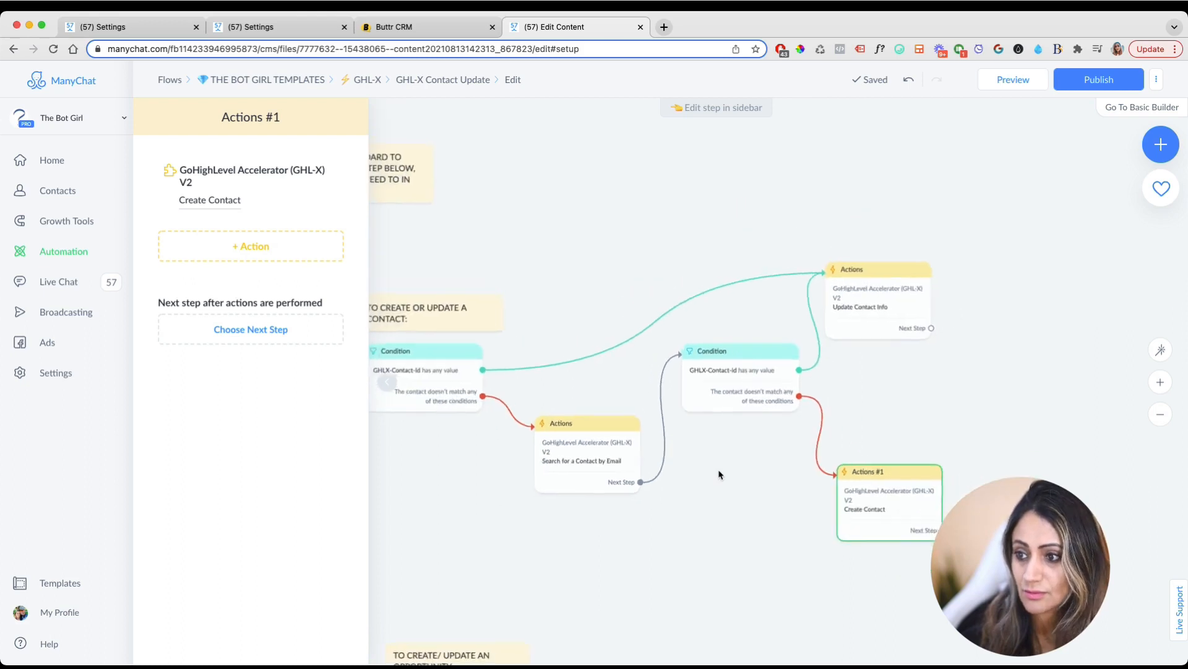
{"action": "left_click_drag", "start_coordinate": [722, 504], "coordinate": [723, 517]}
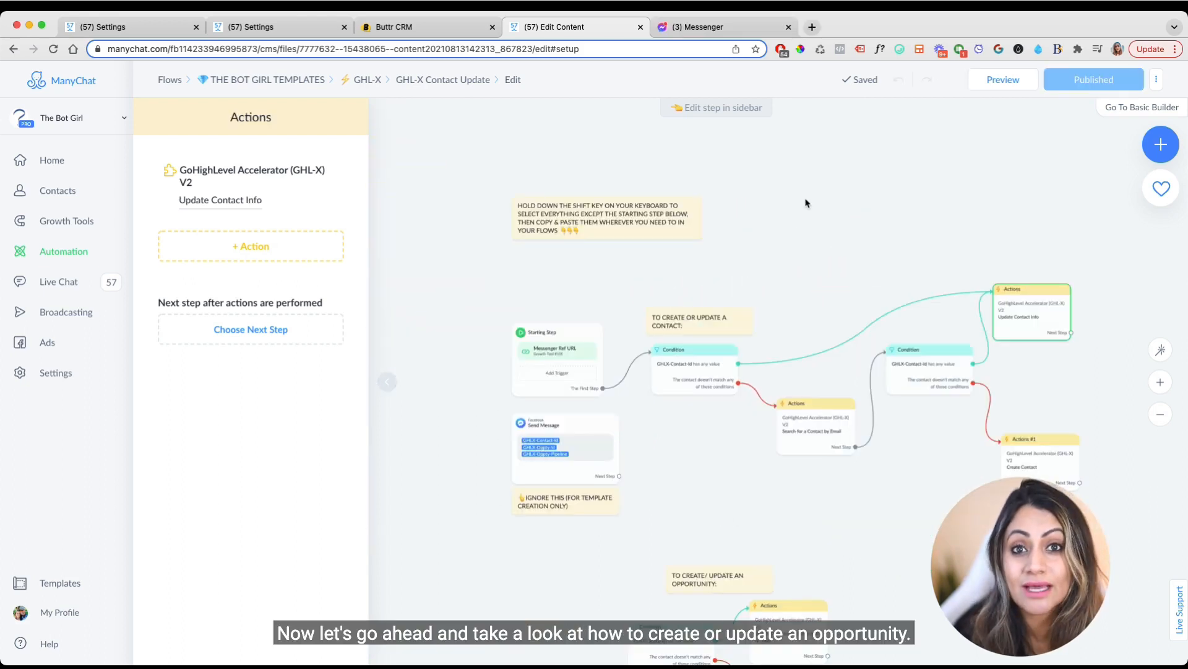
{"action": "scroll", "coordinate": [929, 572], "scroll_direction": "down", "scroll_amount": 5}
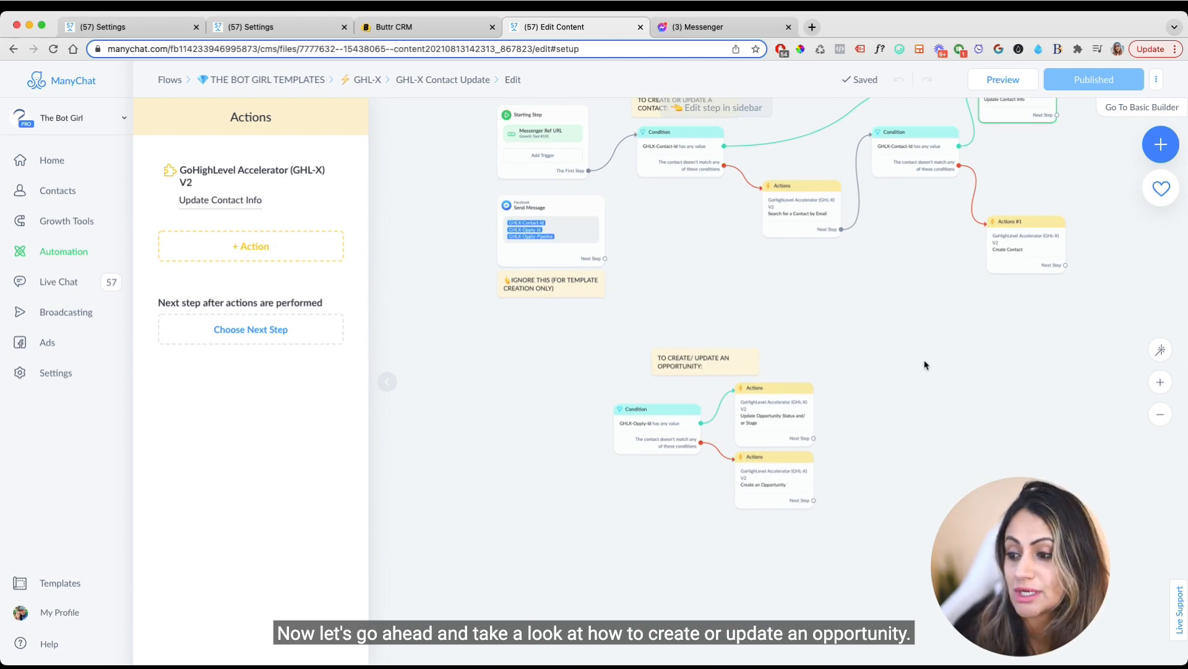
{"action": "scroll", "coordinate": [695, 411], "scroll_direction": "up", "scroll_amount": 5}
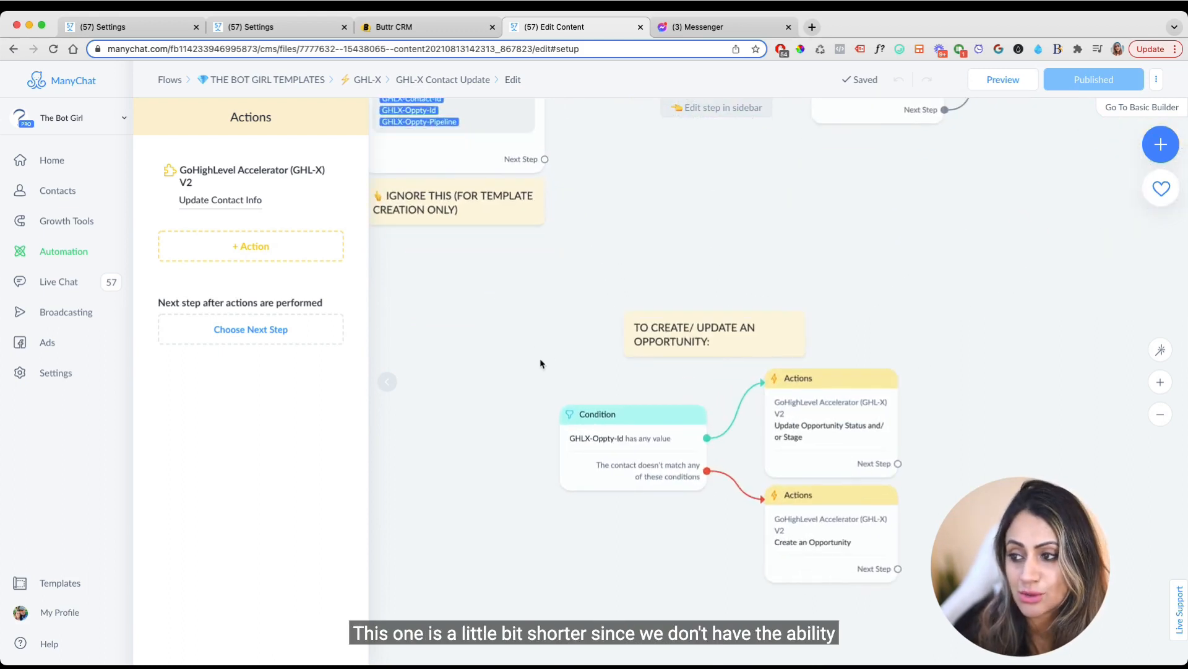
{"action": "left_click_drag", "start_coordinate": [540, 364], "coordinate": [544, 341]}
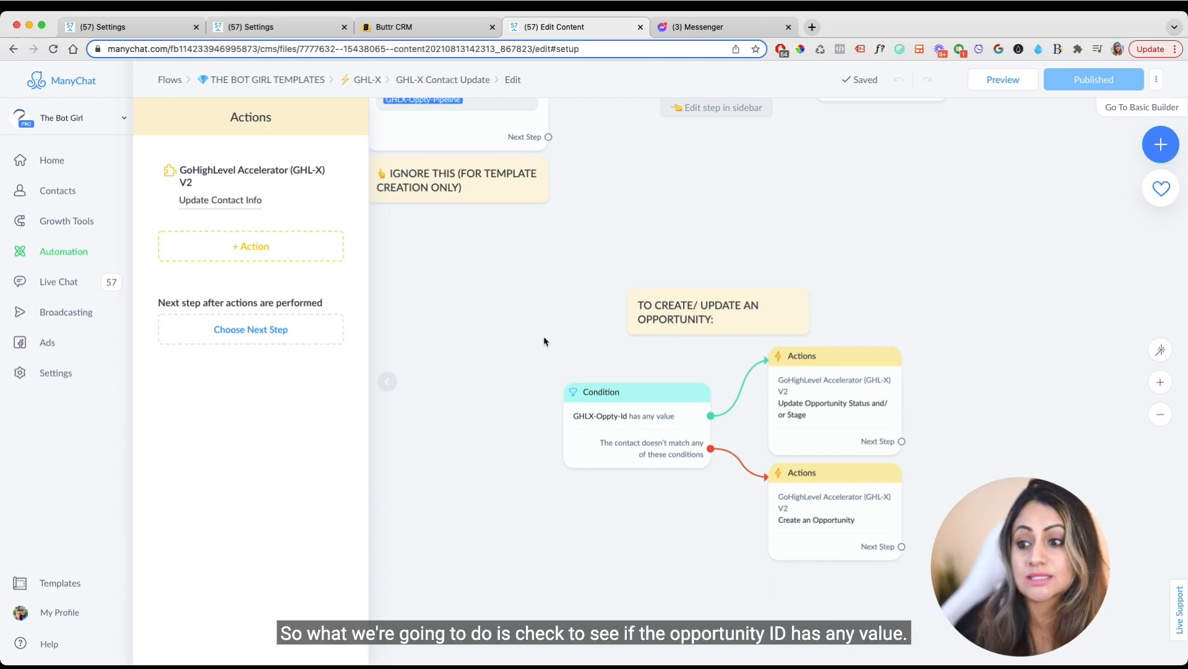
{"action": "mouse_move", "coordinate": [616, 453]}
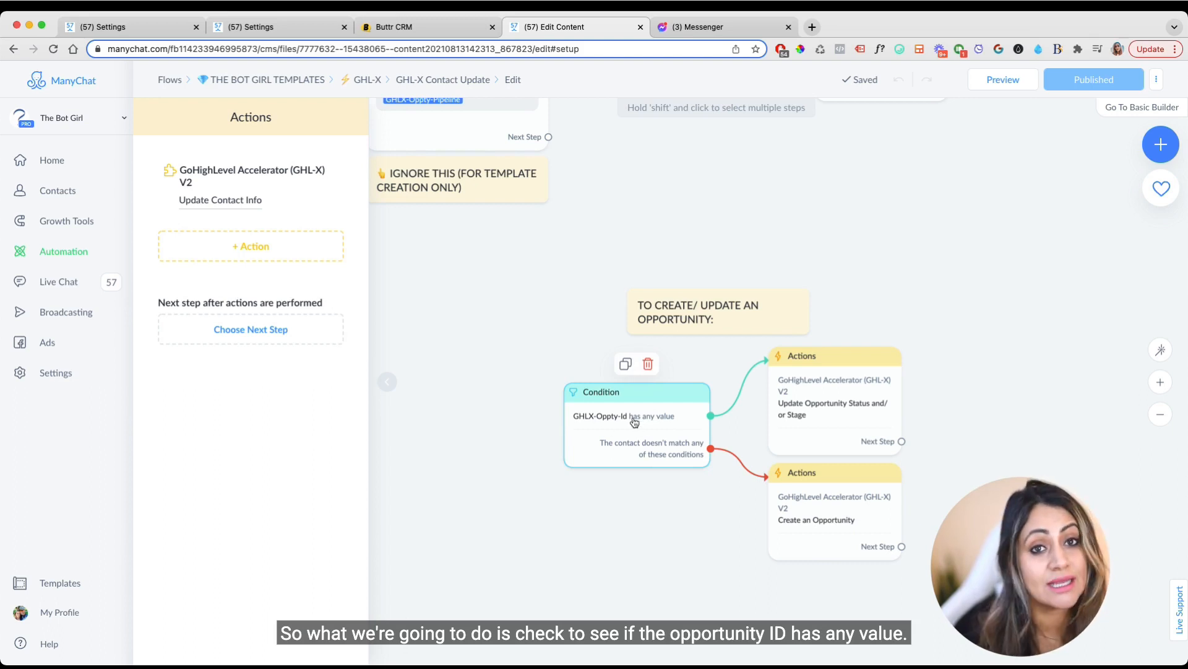
{"action": "left_click", "coordinate": [634, 421]}
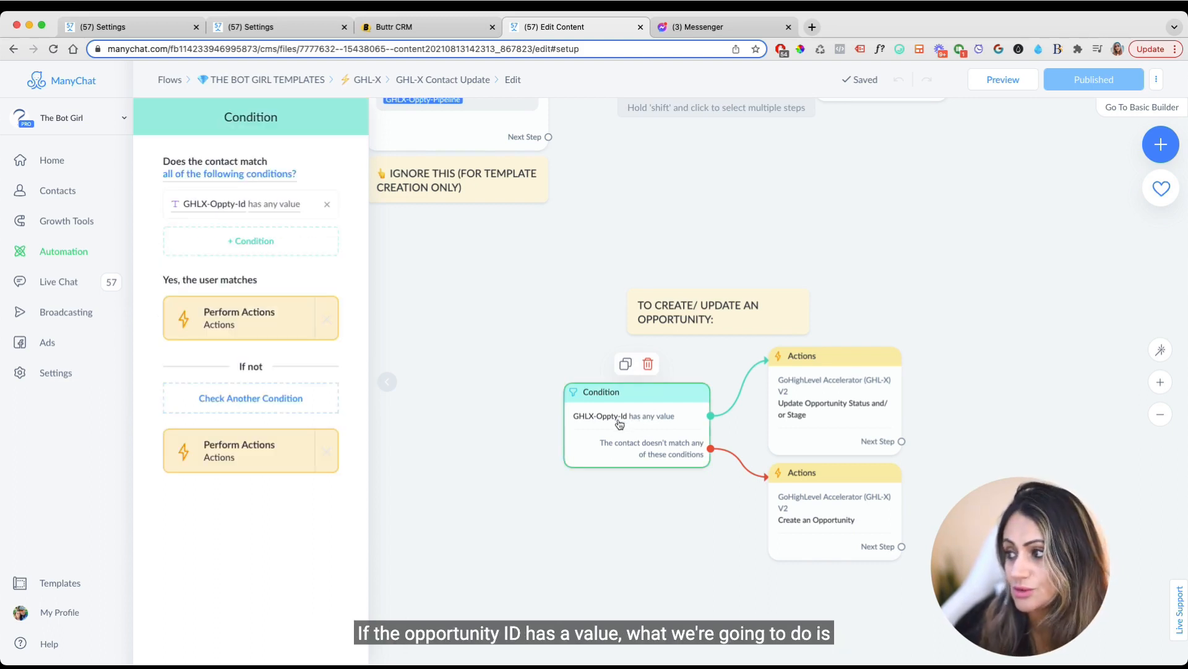
- Open the flow's Update Opportunity Status and/or Stage action for editing and select the Leads -> Sale pipeline
{"action": "left_click", "coordinate": [809, 401]}
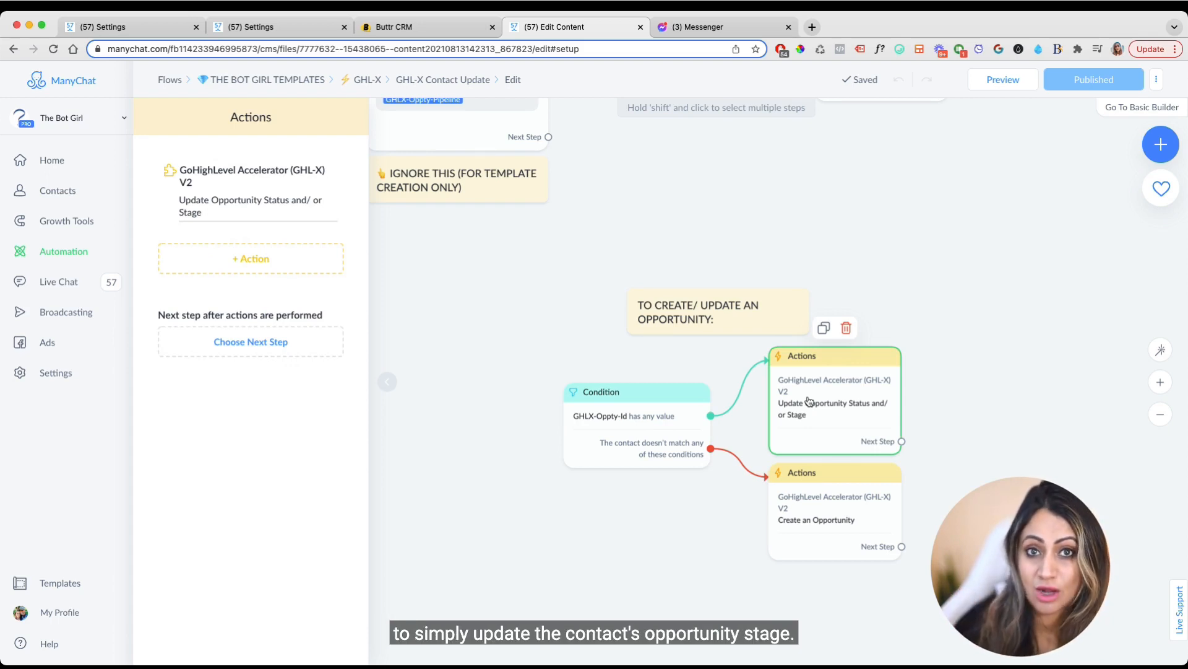
{"action": "left_click", "coordinate": [809, 401]}
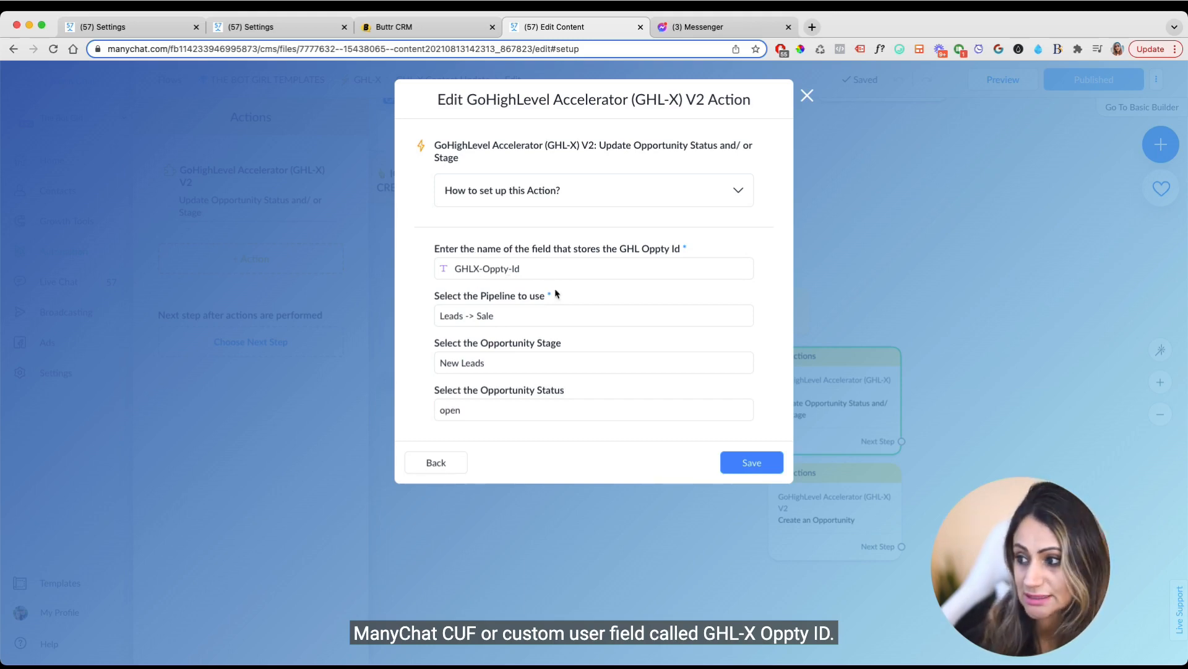
{"action": "left_click", "coordinate": [494, 314]}
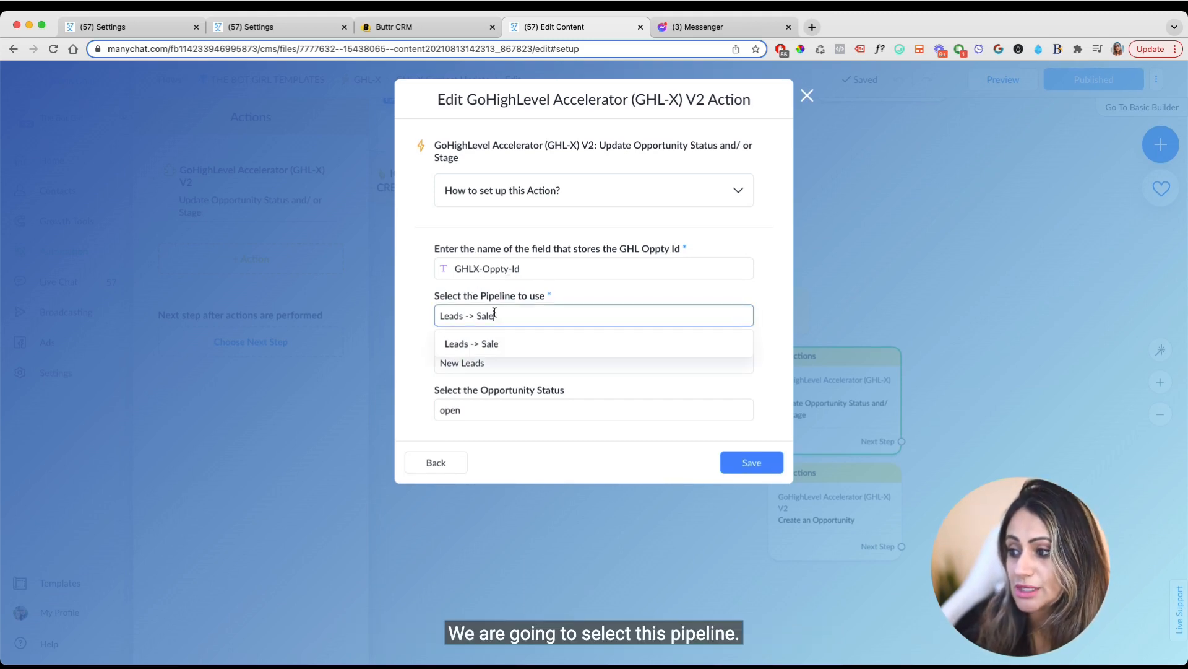
{"action": "left_click", "coordinate": [482, 342]}
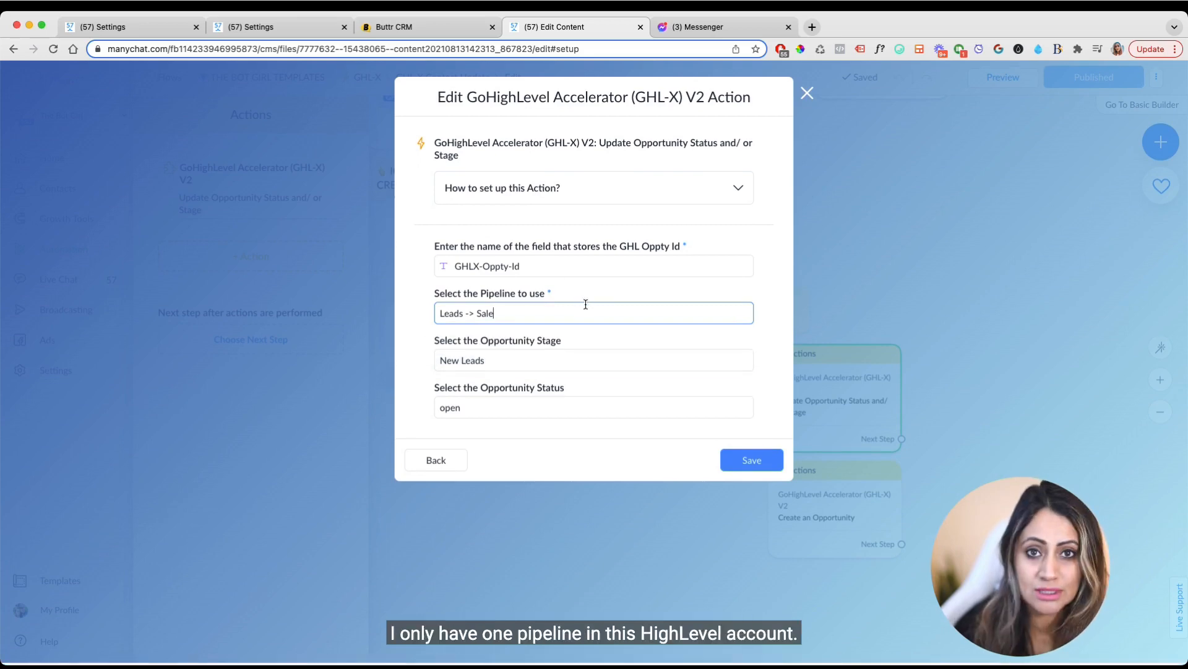
- Set the updated opportunity's stage to New Leads and its status to open, and save the action
{"action": "left_click", "coordinate": [473, 365]}
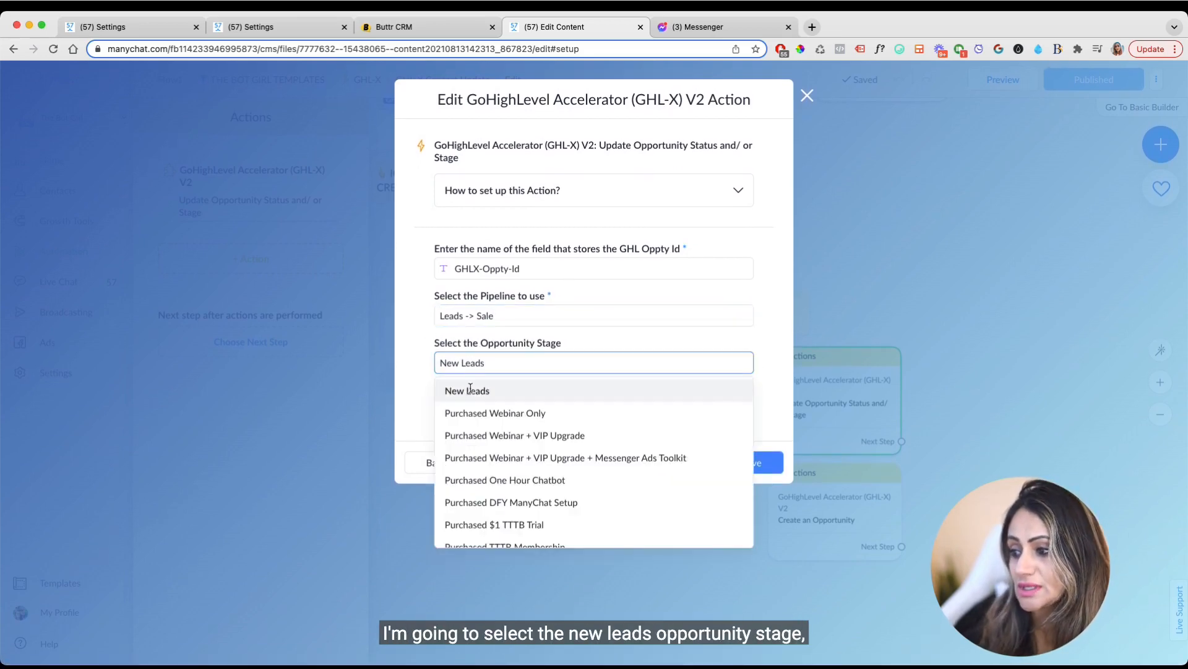
{"action": "left_click", "coordinate": [470, 390]}
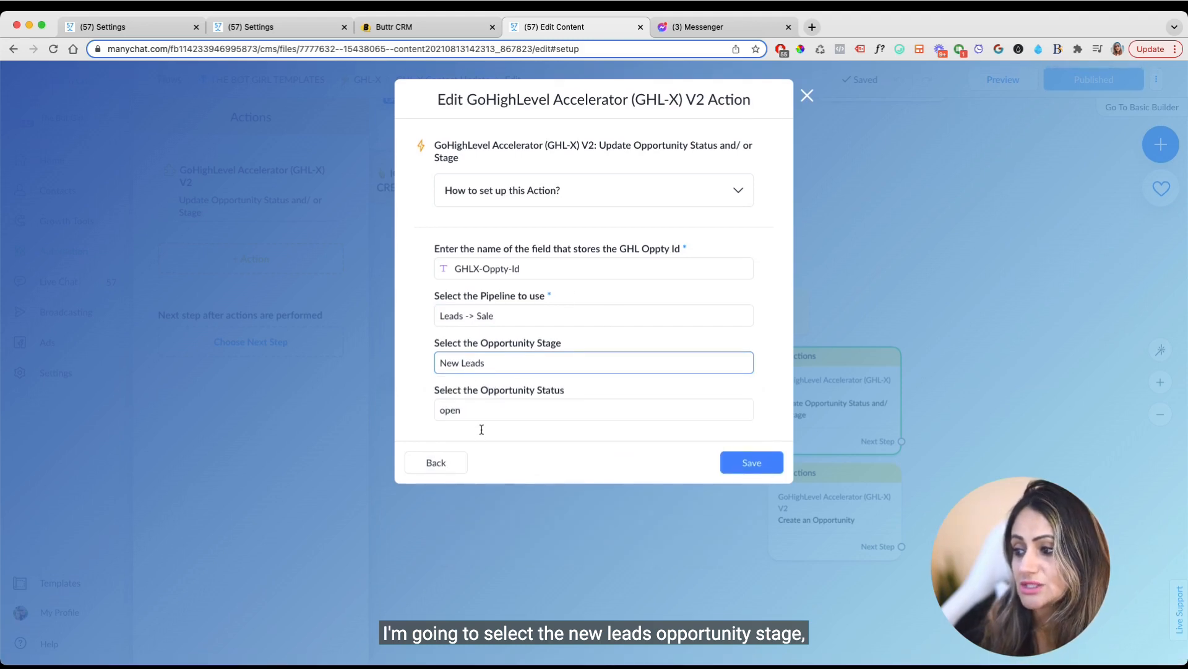
{"action": "left_click", "coordinate": [469, 410]}
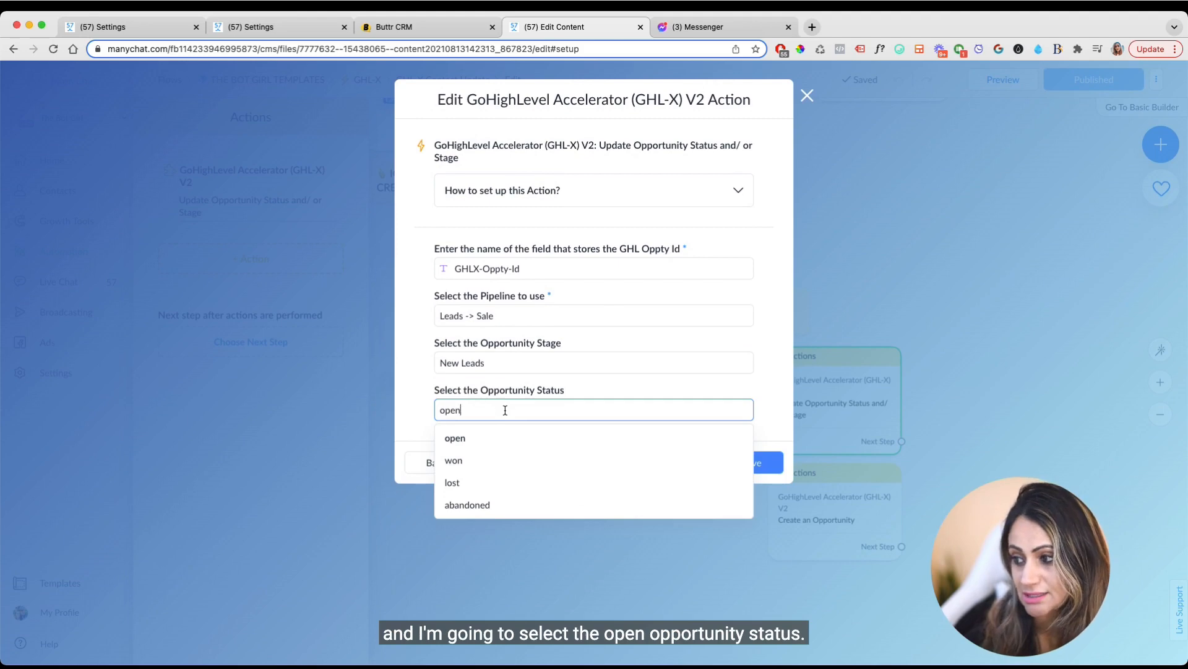
{"action": "left_click", "coordinate": [470, 438]}
{"action": "left_click", "coordinate": [758, 463]}
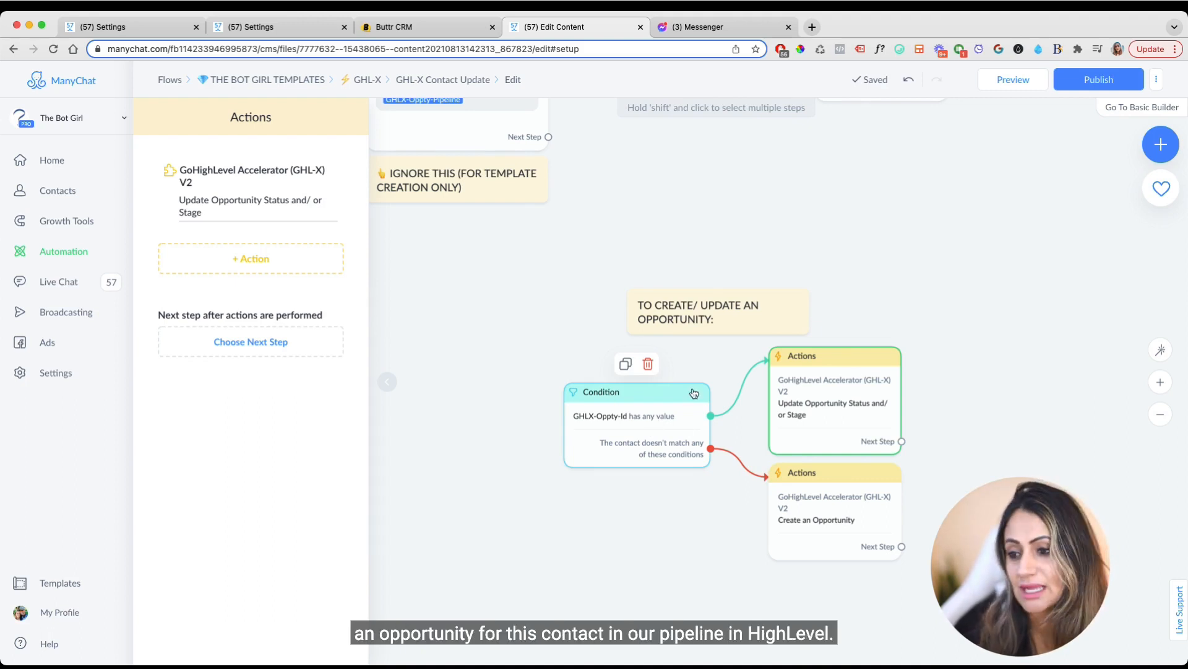
- Open the flow's Create an Opportunity action, check the contact ID field and opportunity name, and select the Leads -> Sale pipeline
{"action": "left_click", "coordinate": [828, 520]}
{"action": "left_click", "coordinate": [251, 185]}
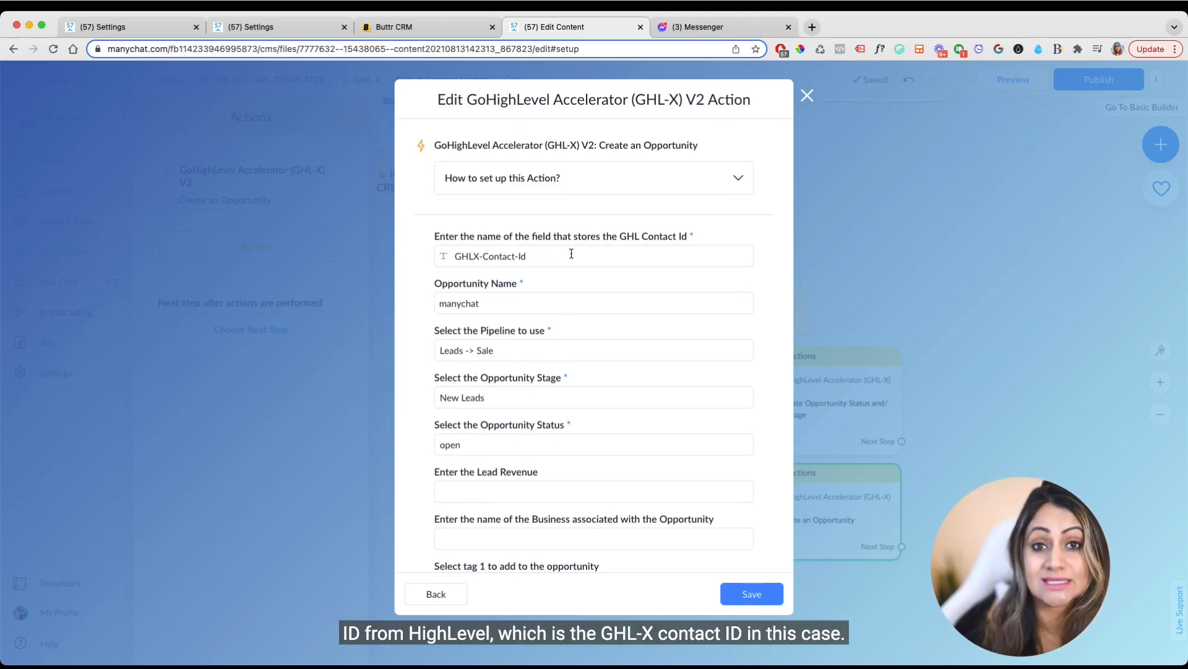
{"action": "scroll", "coordinate": [508, 306], "scroll_direction": "down", "scroll_amount": 1}
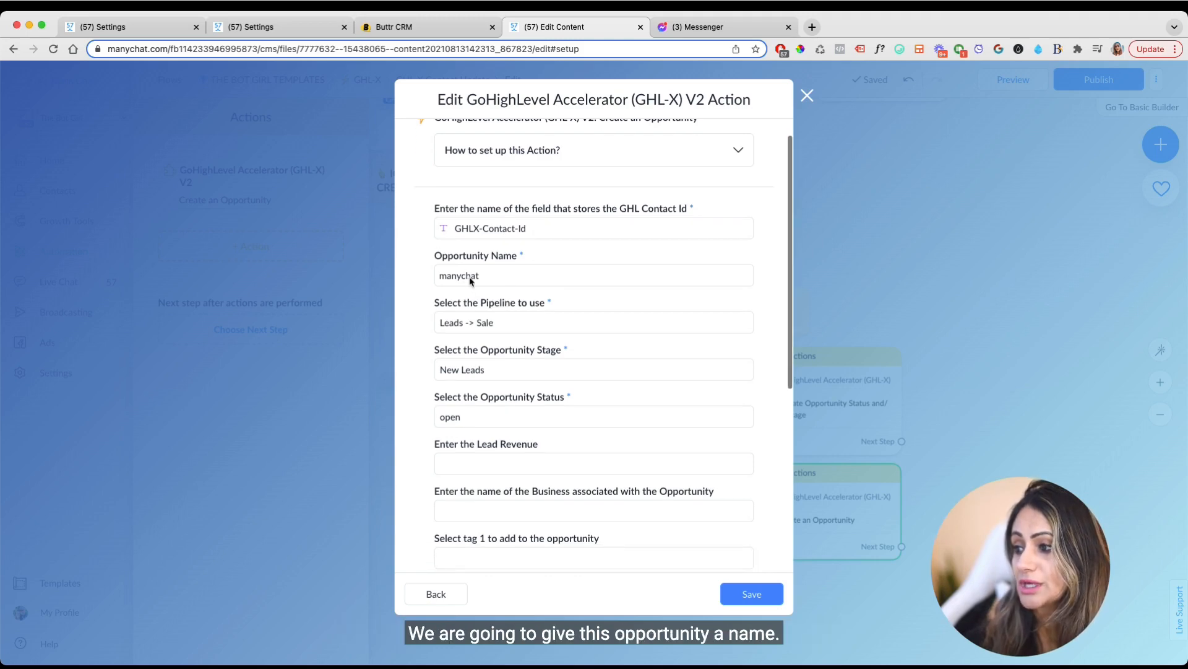
{"action": "double_click", "coordinate": [470, 279]}
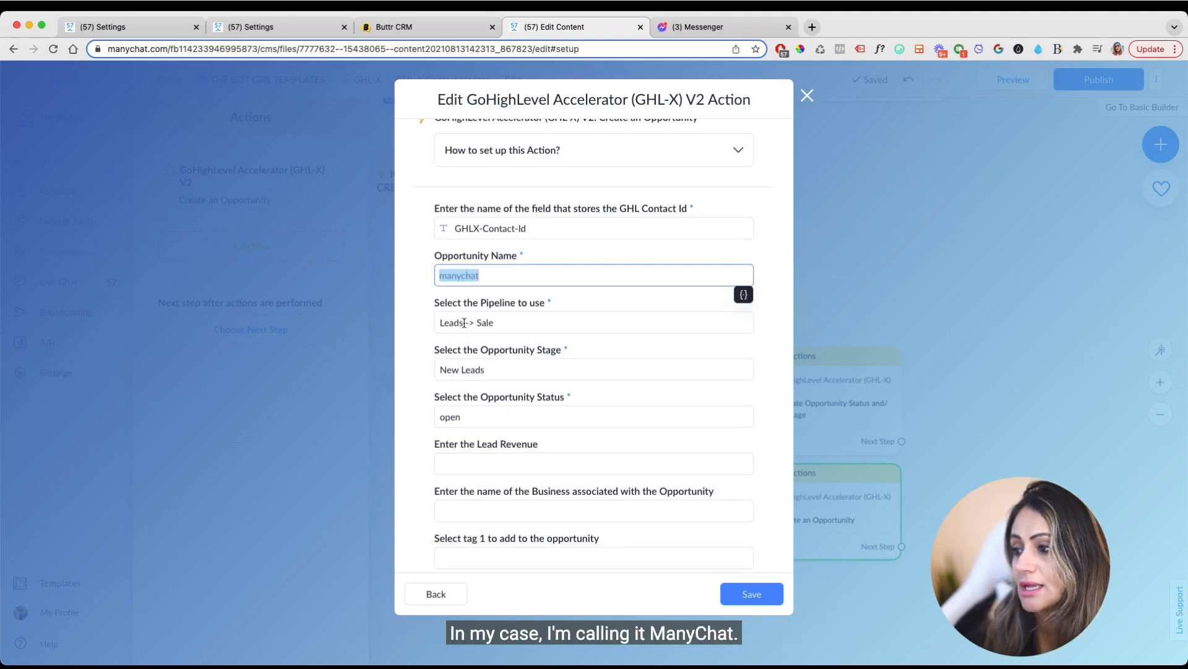
{"action": "left_click", "coordinate": [464, 323]}
{"action": "left_click", "coordinate": [463, 349]}
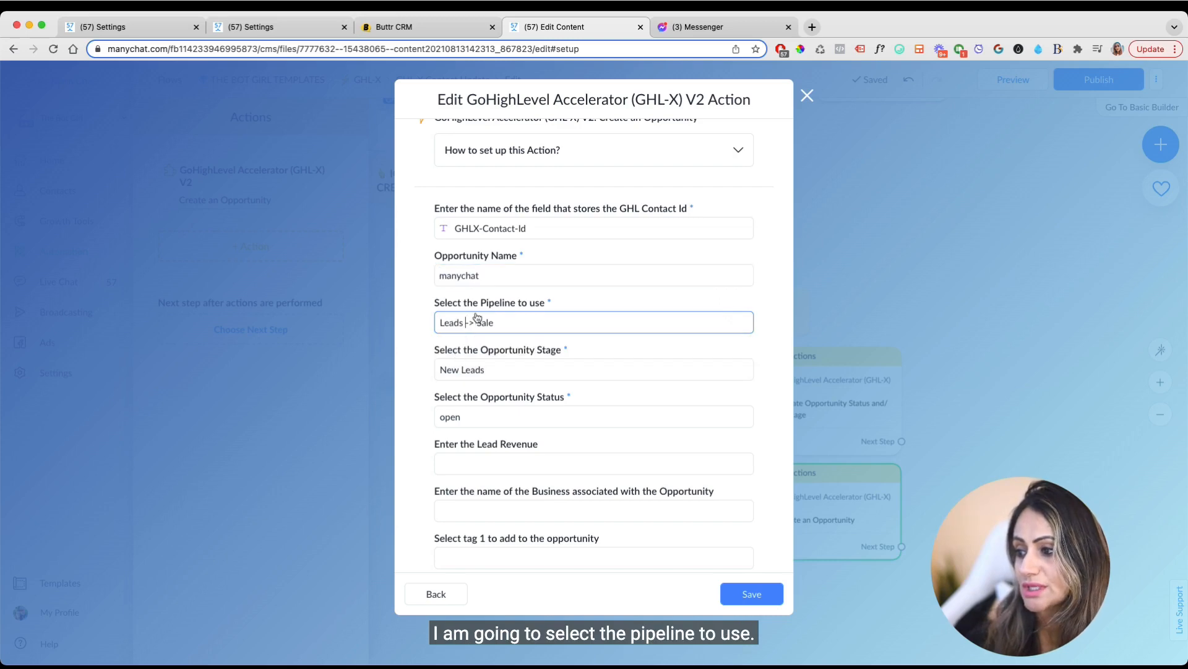
- Set the new opportunity's stage to New Leads and its status to open
{"action": "left_click", "coordinate": [466, 370]}
{"action": "left_click", "coordinate": [467, 399]}
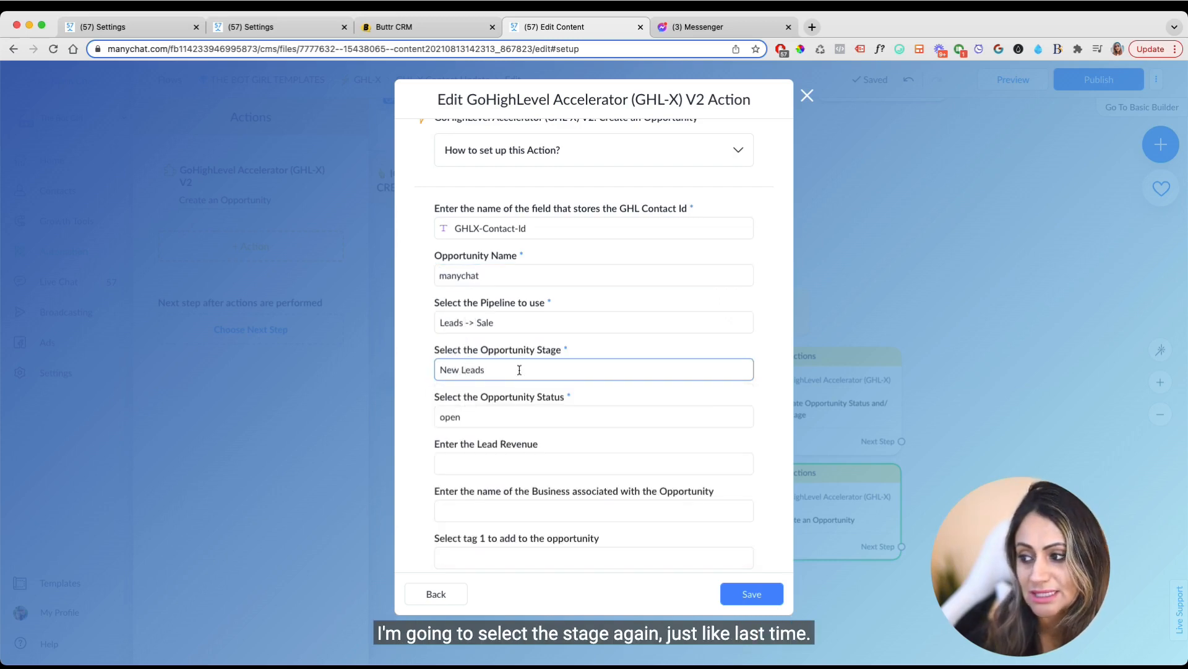
{"action": "scroll", "coordinate": [520, 393], "scroll_direction": "down", "scroll_amount": 3}
{"action": "left_click", "coordinate": [456, 327]}
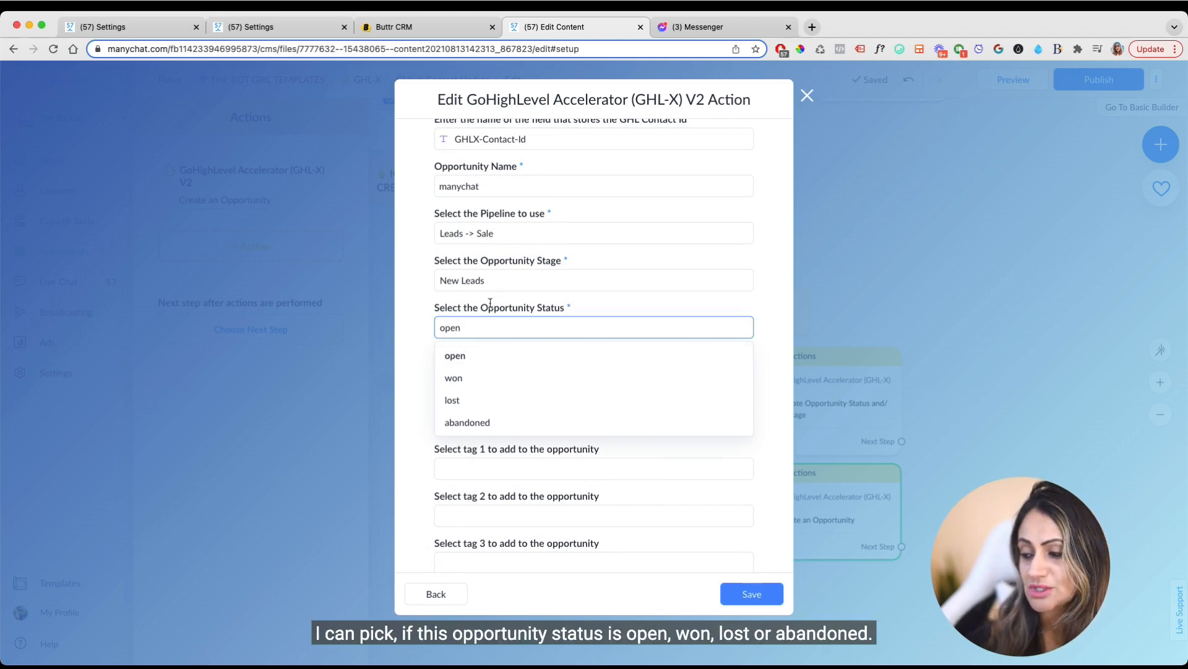
{"action": "left_click", "coordinate": [463, 356]}
- Review the Create an Opportunity action's lead revenue, tag and response mapping fields, and save the action
{"action": "scroll", "coordinate": [608, 347], "scroll_direction": "down", "scroll_amount": 5}
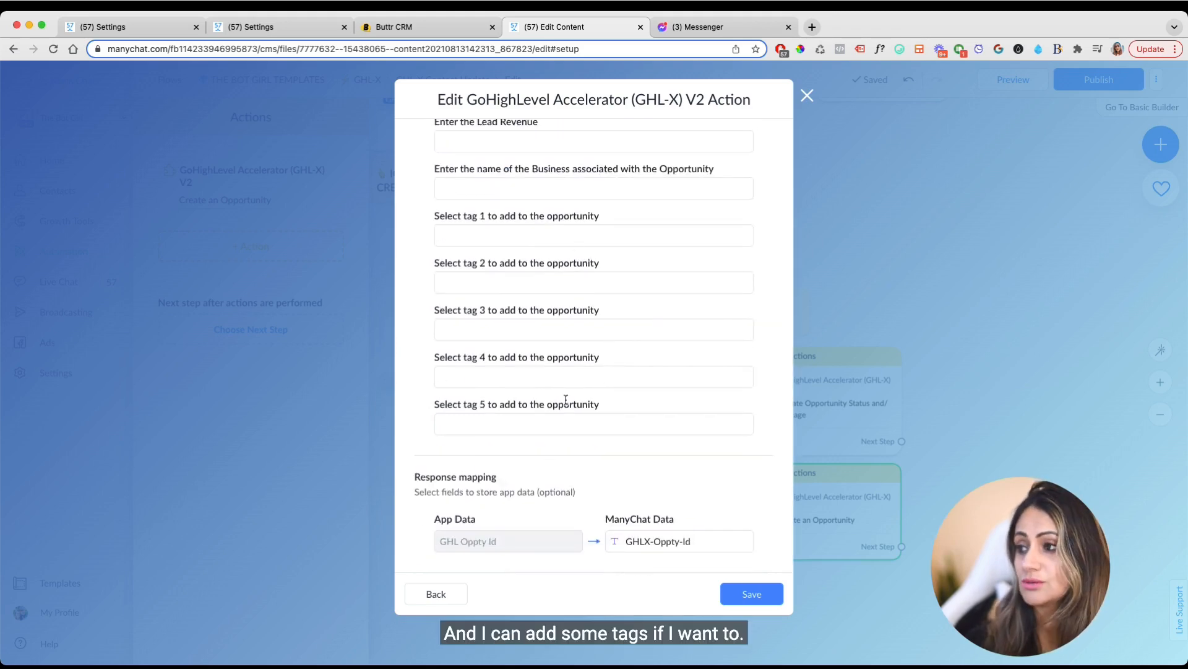
{"action": "scroll", "coordinate": [566, 400], "scroll_direction": "up", "scroll_amount": 2}
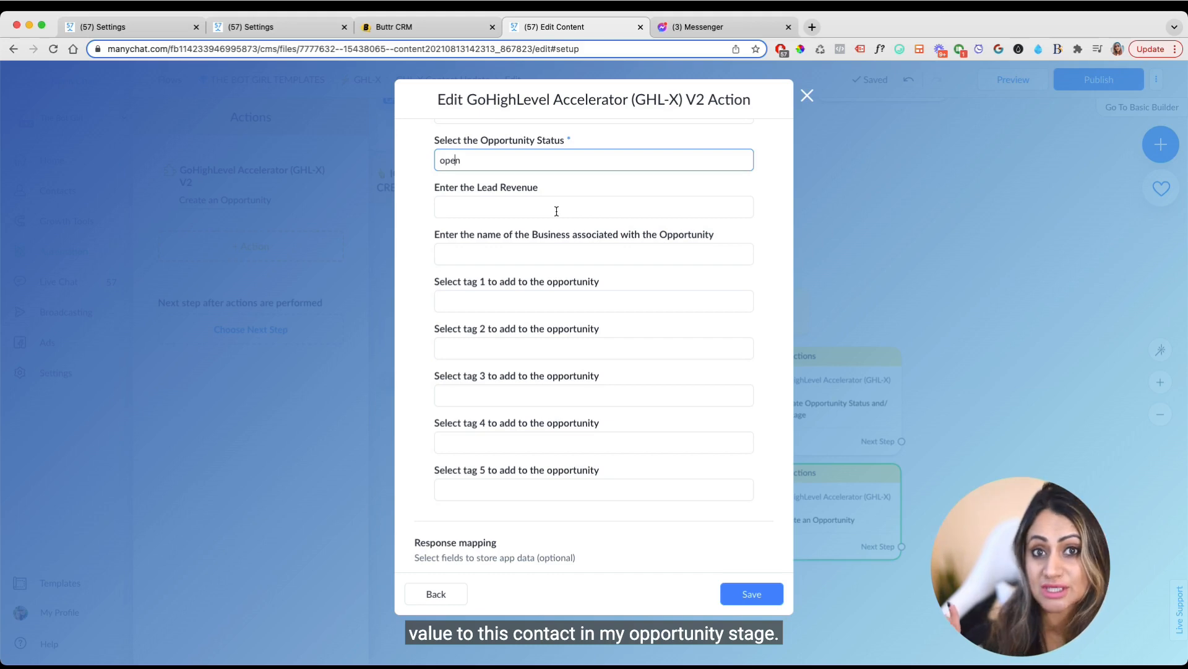
{"action": "scroll", "coordinate": [609, 564], "scroll_direction": "down", "scroll_amount": 2}
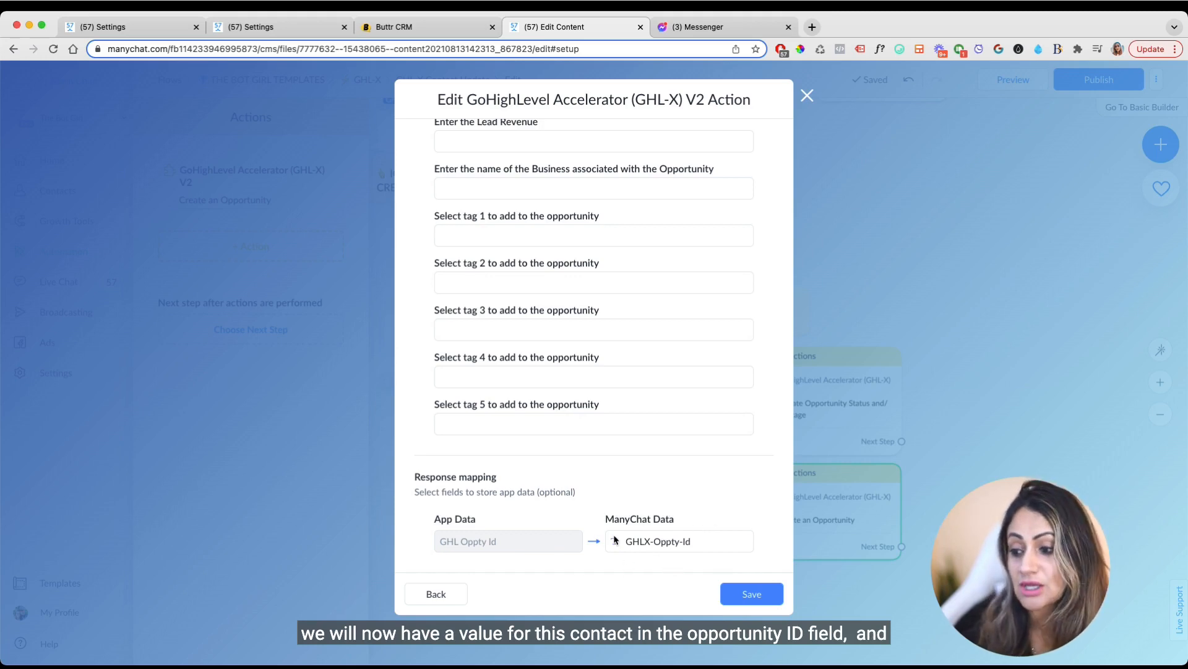
{"action": "left_click", "coordinate": [739, 588]}
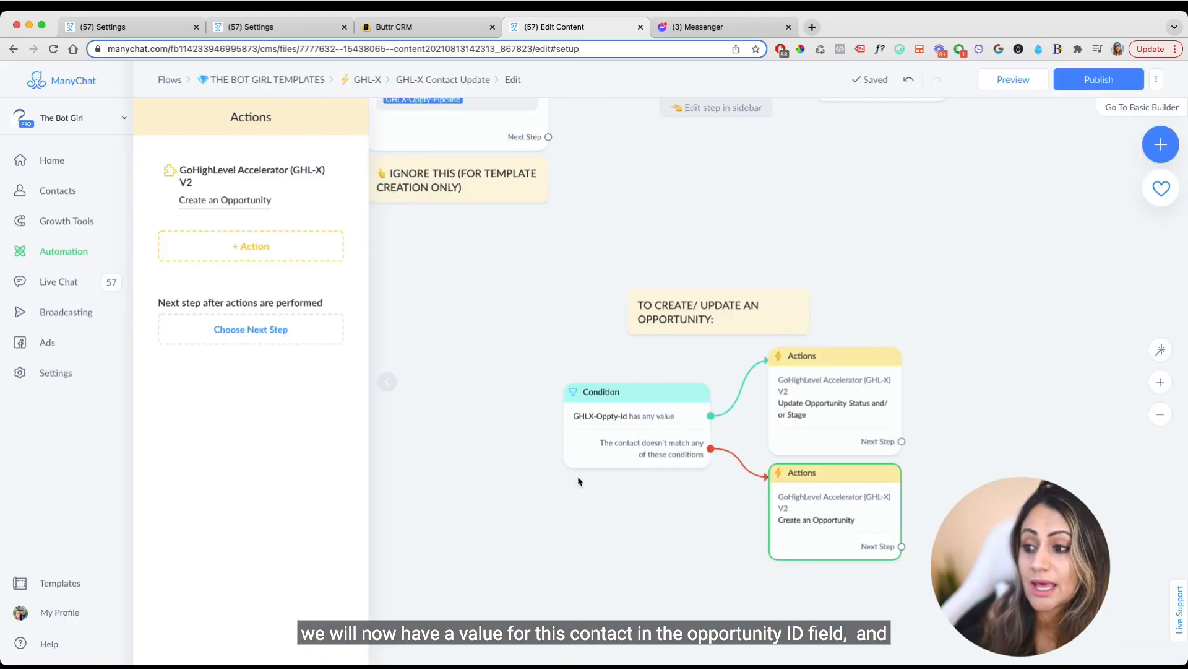